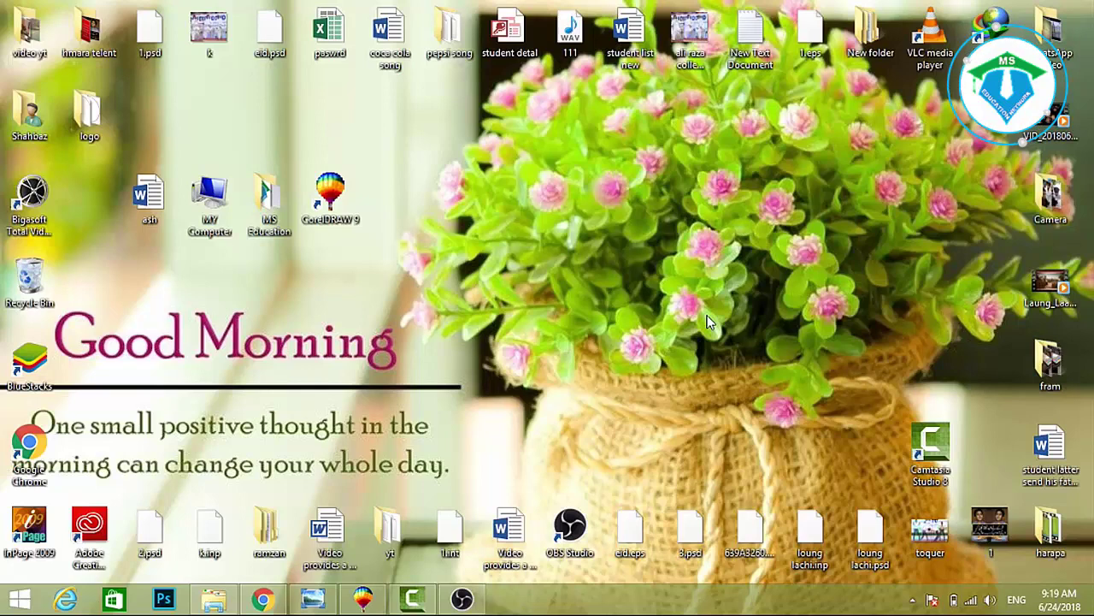
Refresh the desktop three times to observe how its context menu fades in and out
right_click(707, 315)
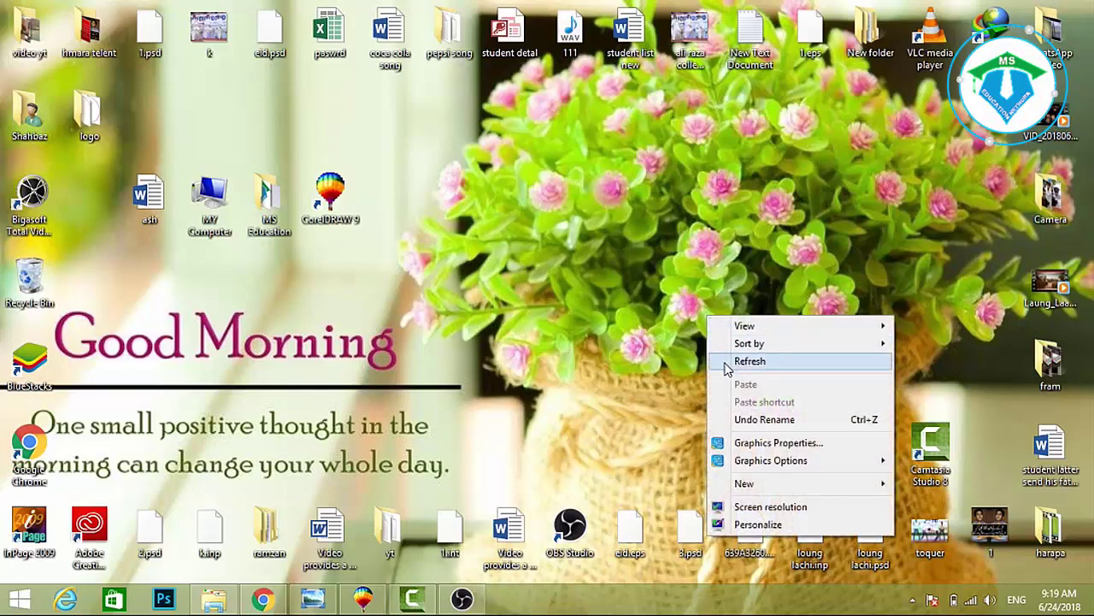
click(727, 362)
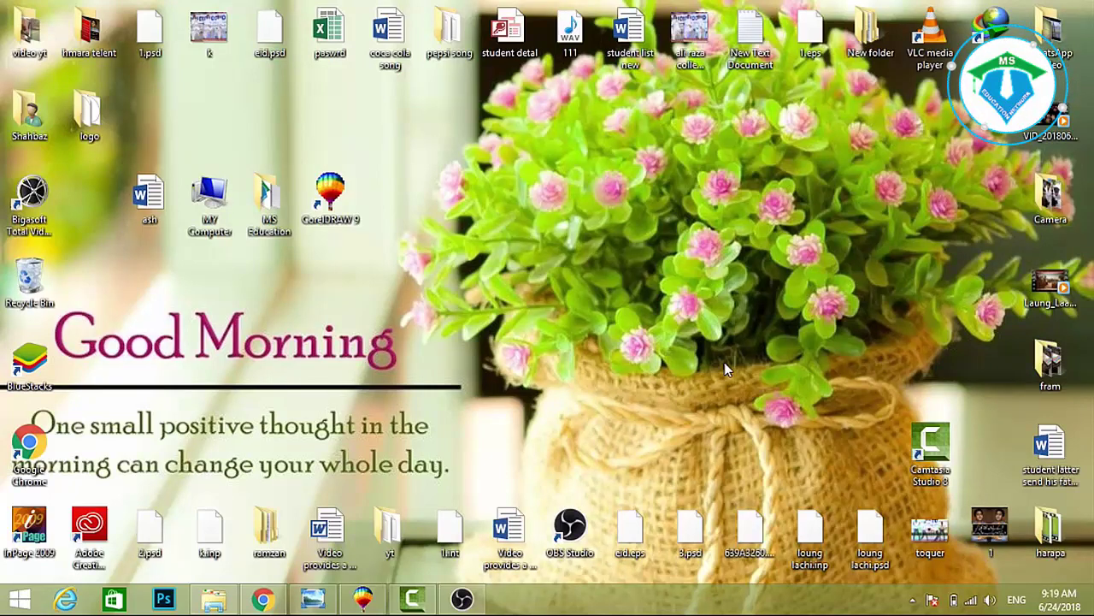
right_click(288, 319)
click(331, 365)
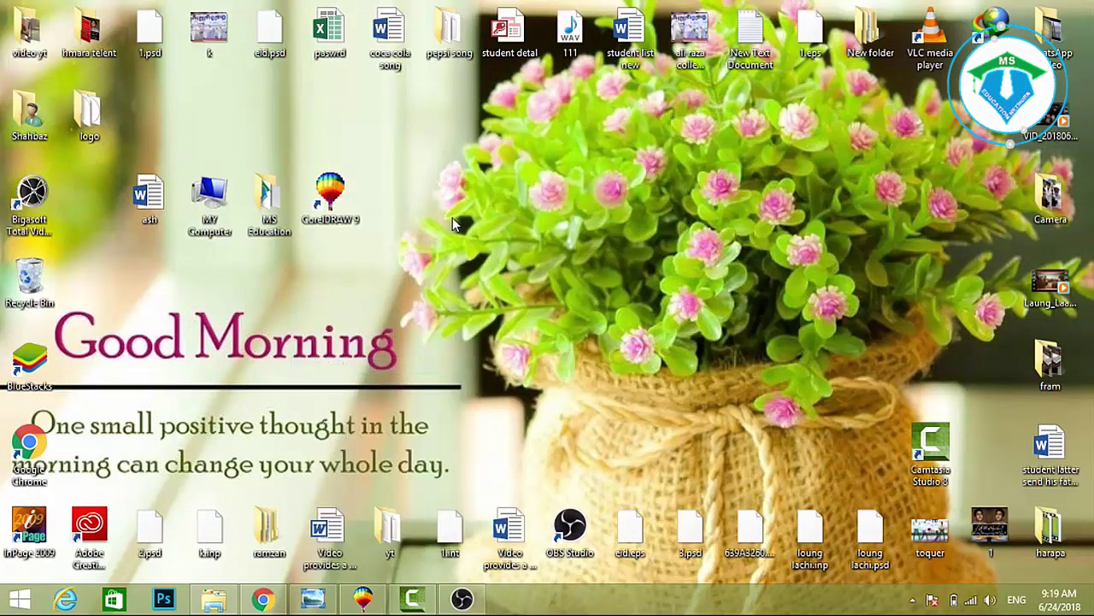
right_click(452, 218)
click(489, 265)
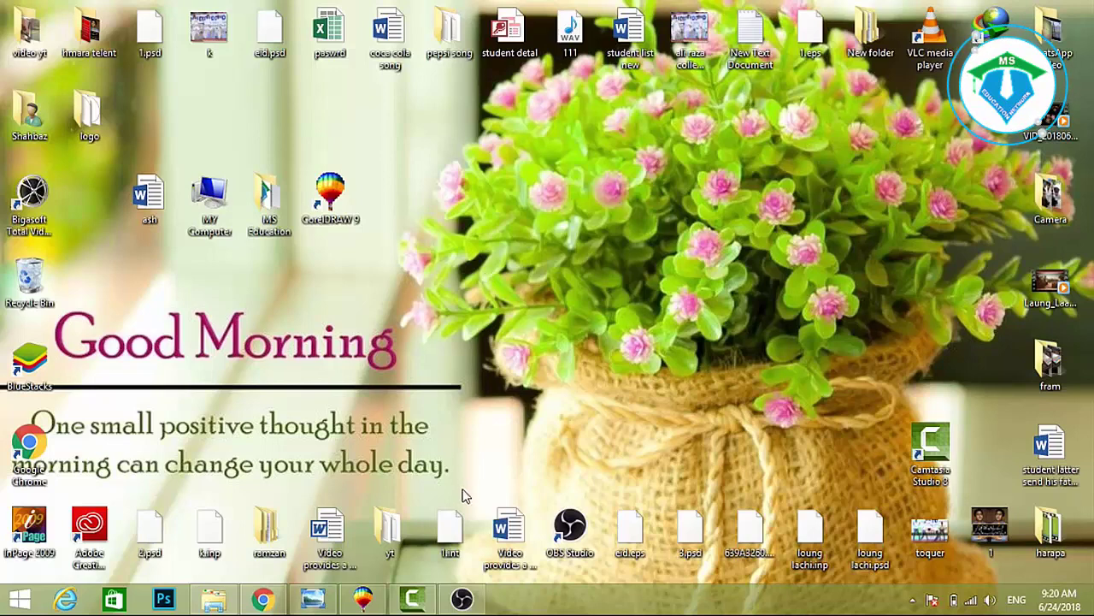
Restore and minimize the CorelDRAW window repeatedly to examine the window animation, refreshing the desktop in between
click(363, 602)
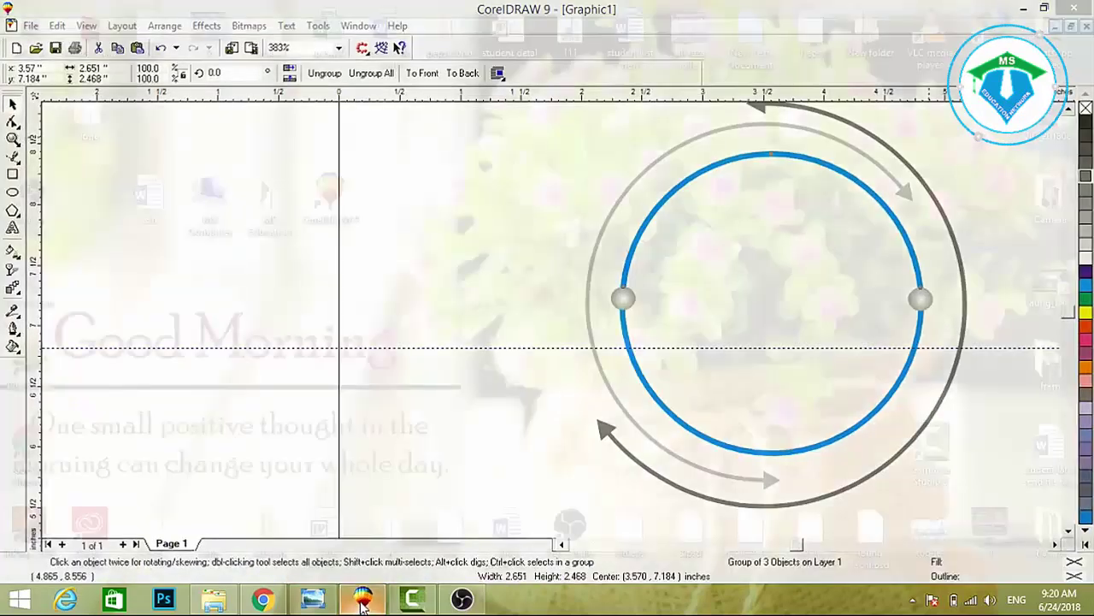
click(363, 602)
click(362, 602)
click(363, 602)
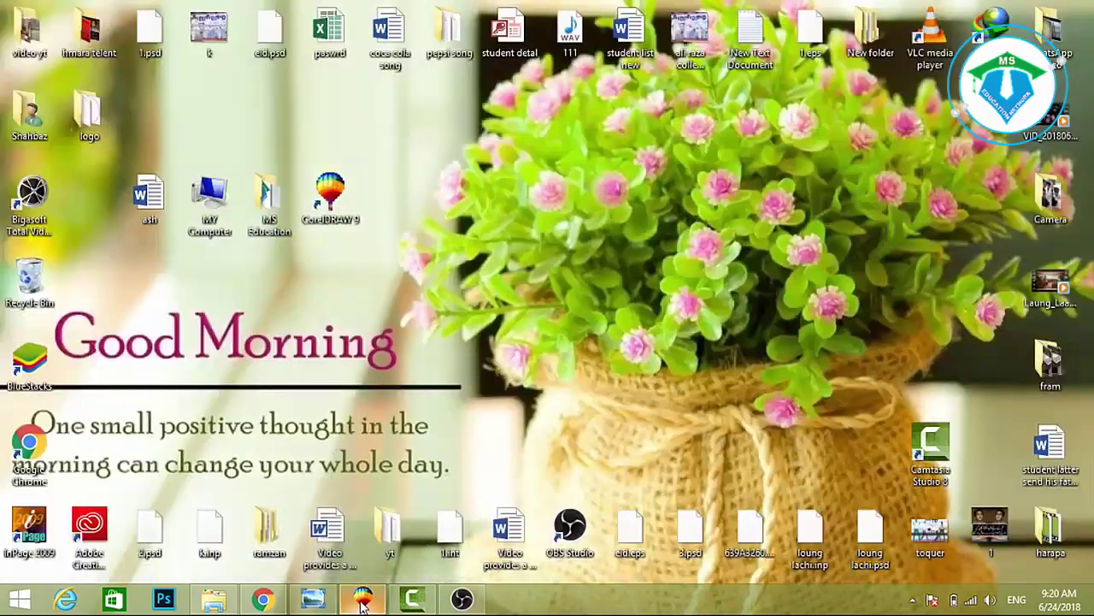
right_click(462, 281)
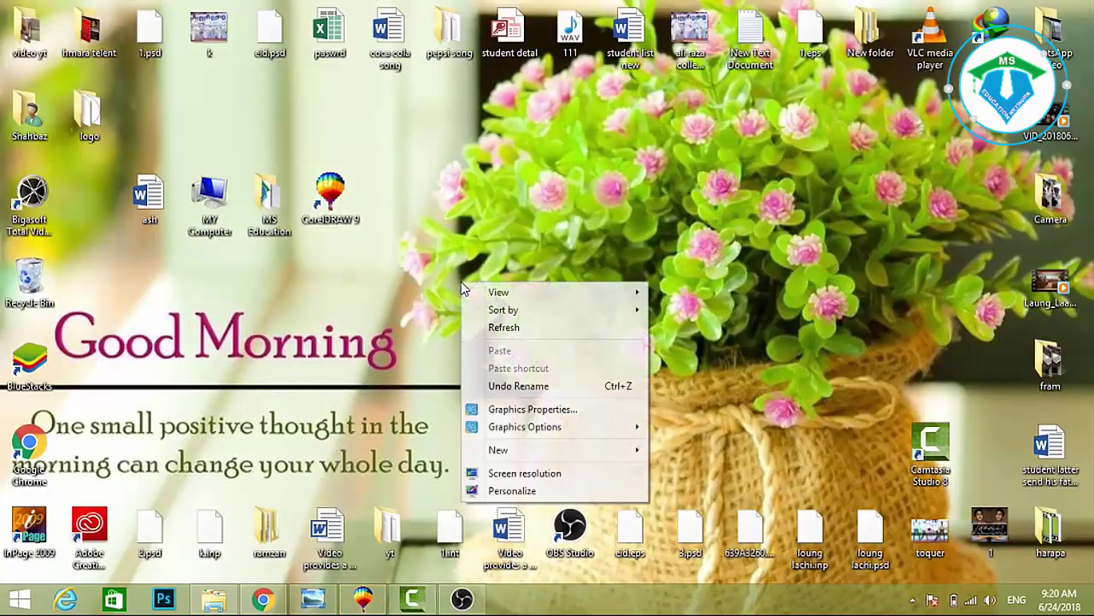
click(500, 327)
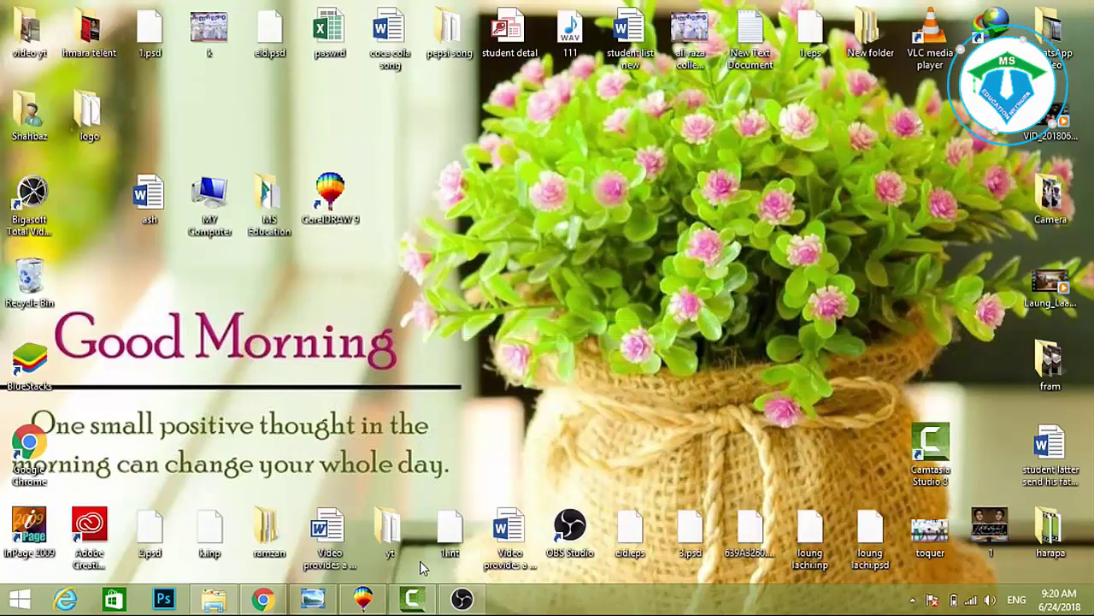
click(357, 601)
click(358, 601)
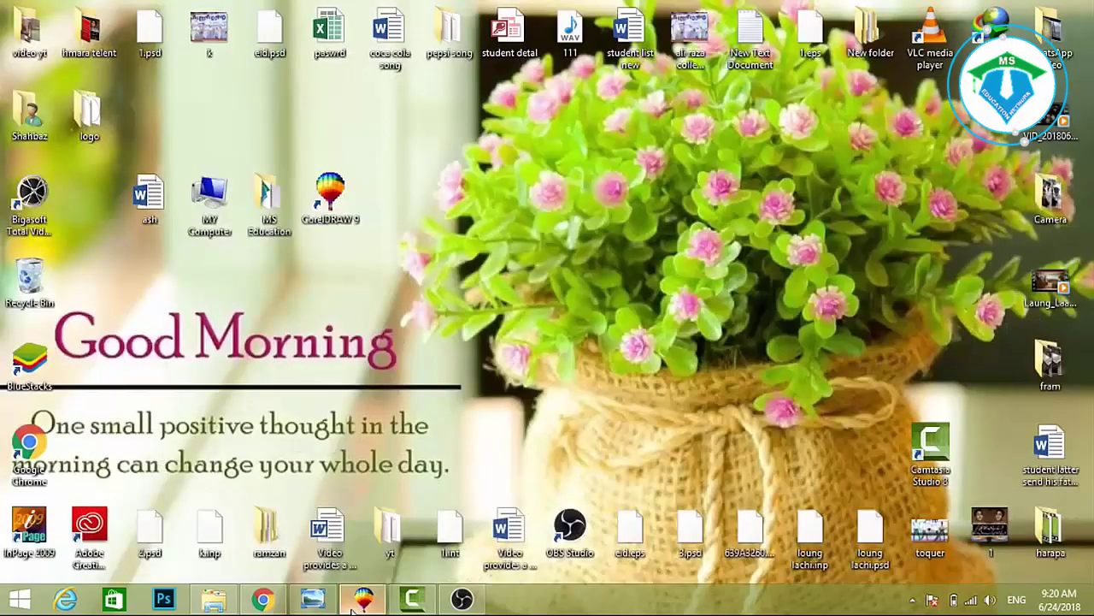
click(357, 601)
click(357, 601)
click(357, 601)
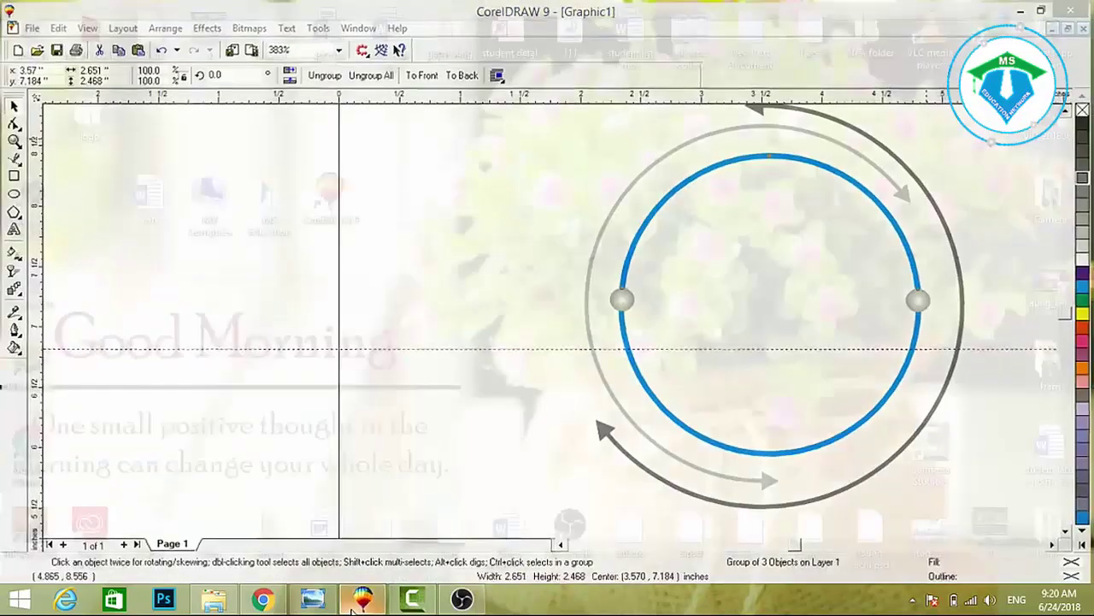
click(357, 601)
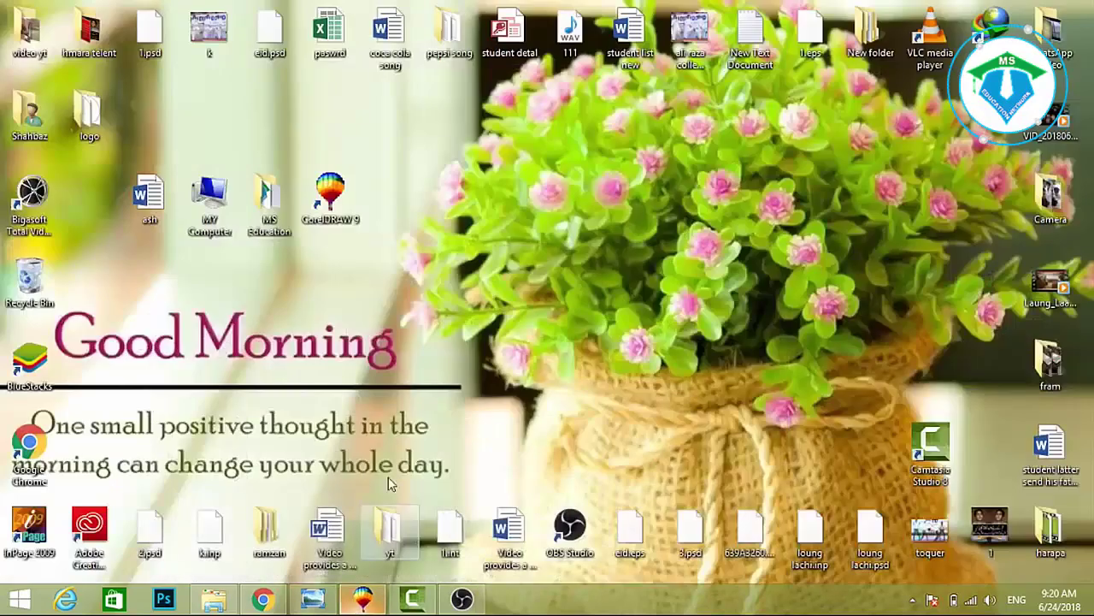
Refresh the desktop two more times
right_click(419, 284)
click(431, 323)
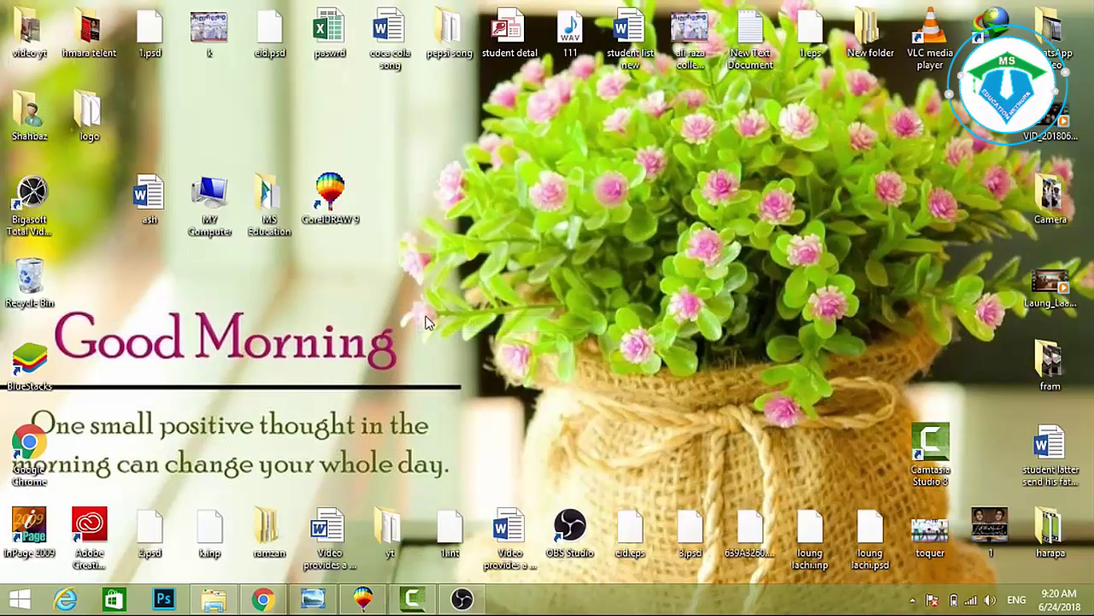
right_click(449, 191)
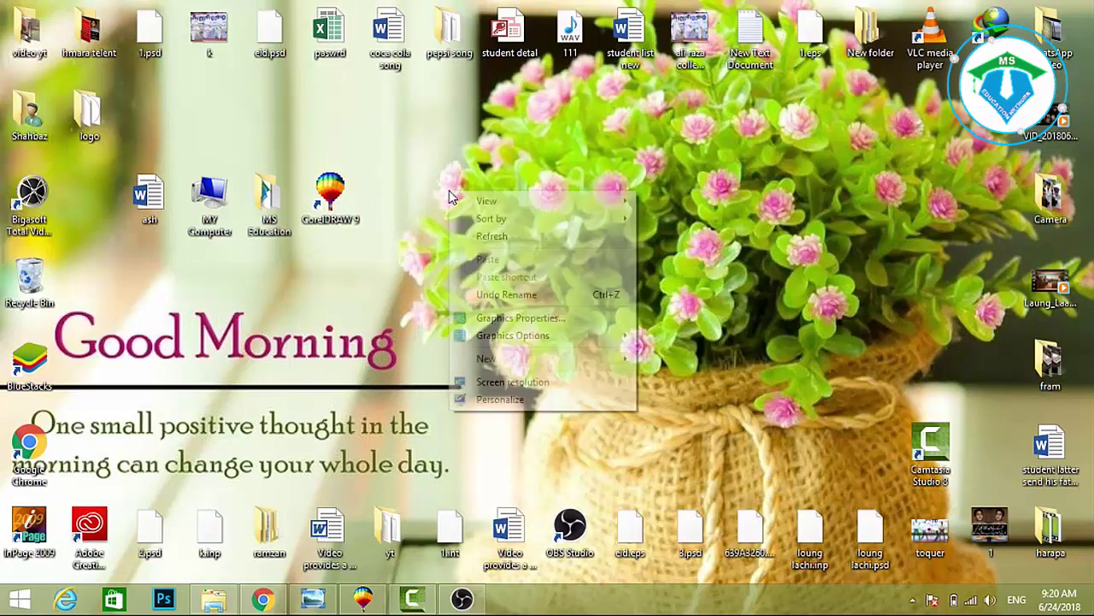
click(469, 237)
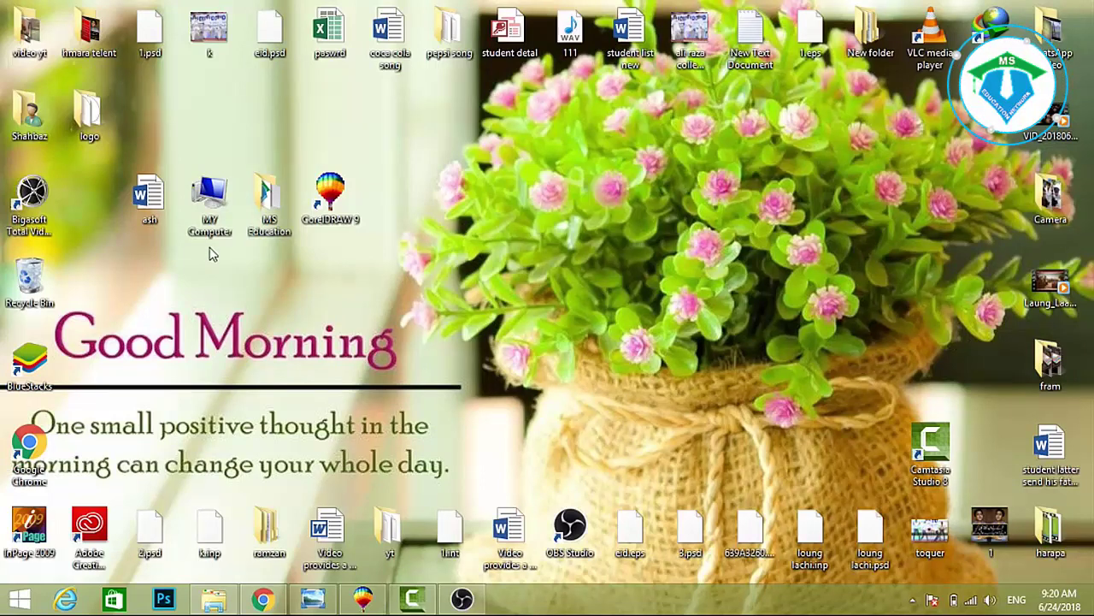
View the properties of MY Computer and its folders and drives, closing each window
right_click(206, 214)
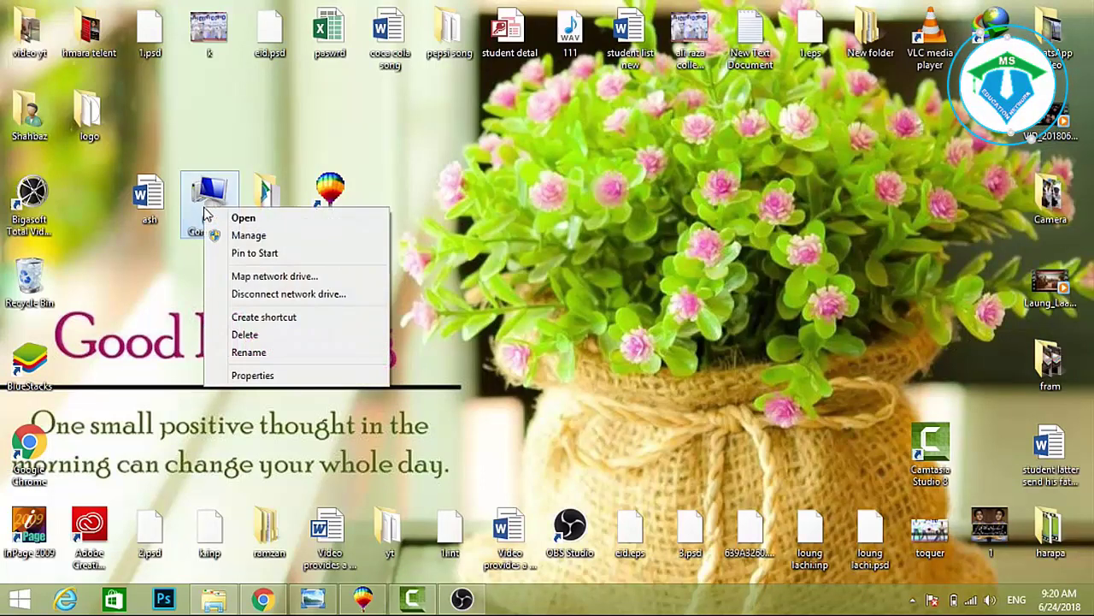
click(231, 380)
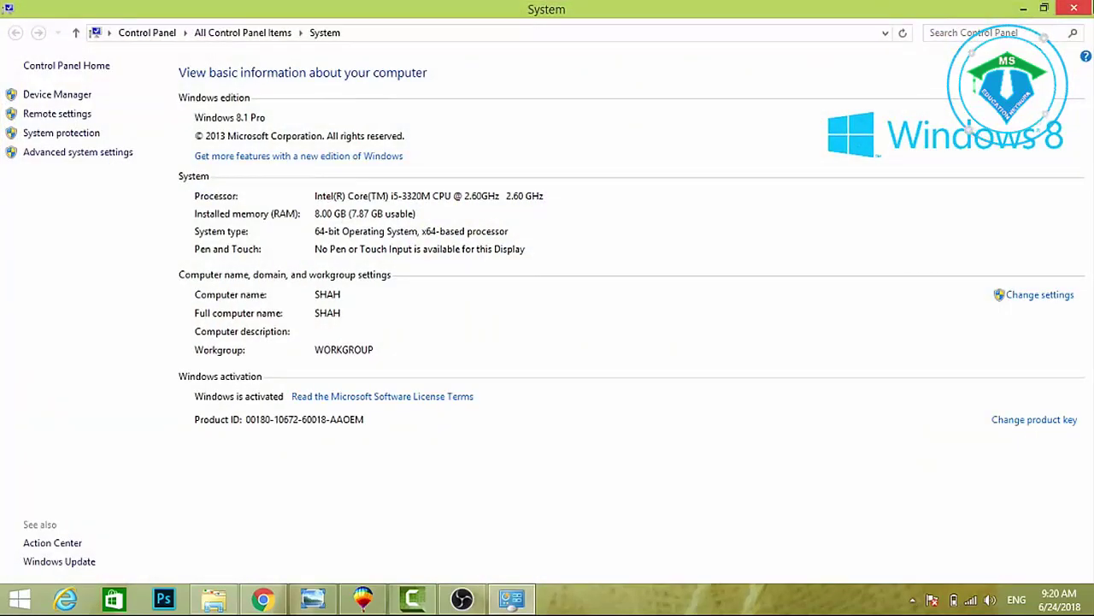
mouse_move(1093, 0)
key(alt+F4)
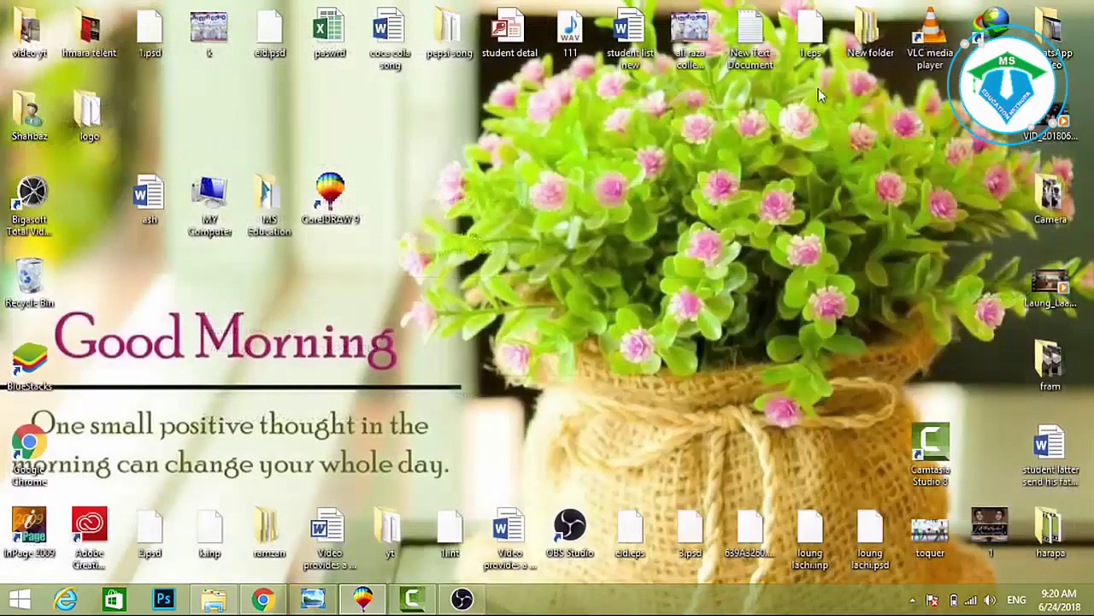
double_click(210, 214)
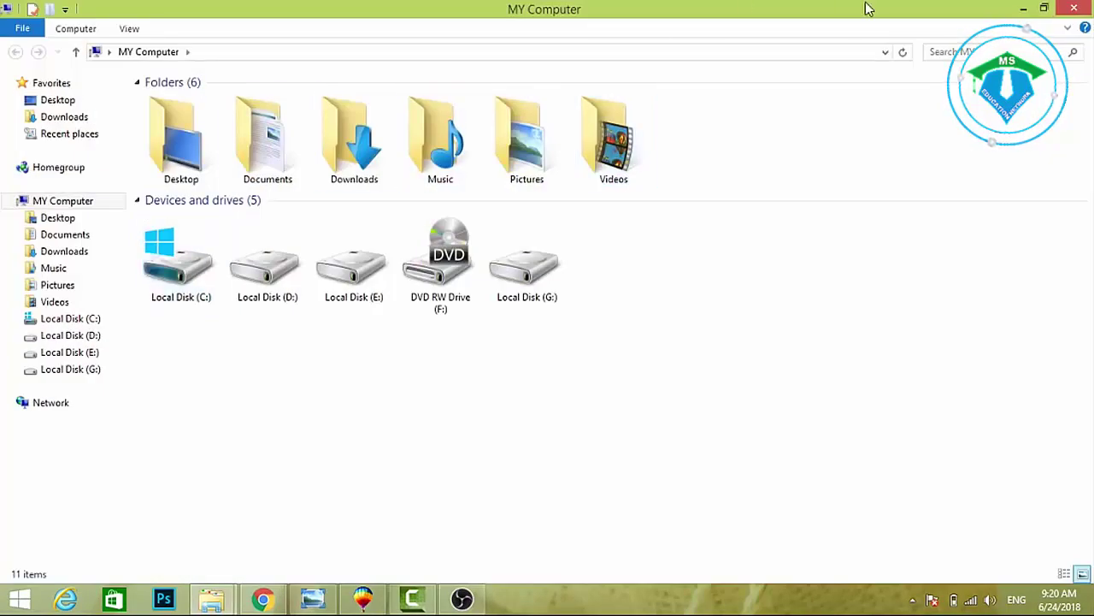
key(alt+F4)
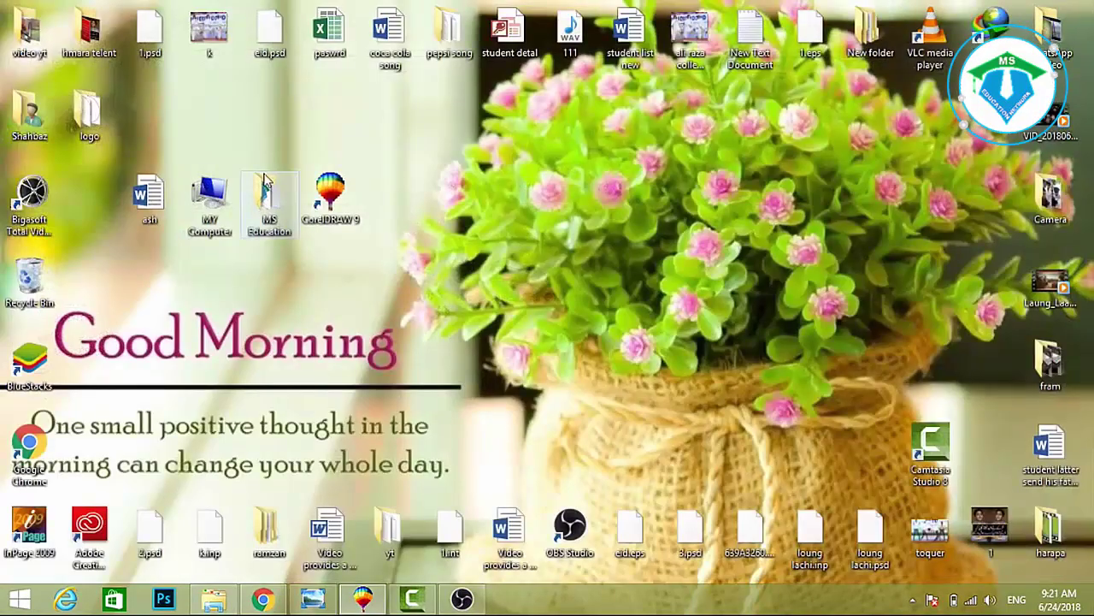
Open the Performance Options from the advanced system settings of MY Computer, placing the dialogs clear of each other
right_click(224, 195)
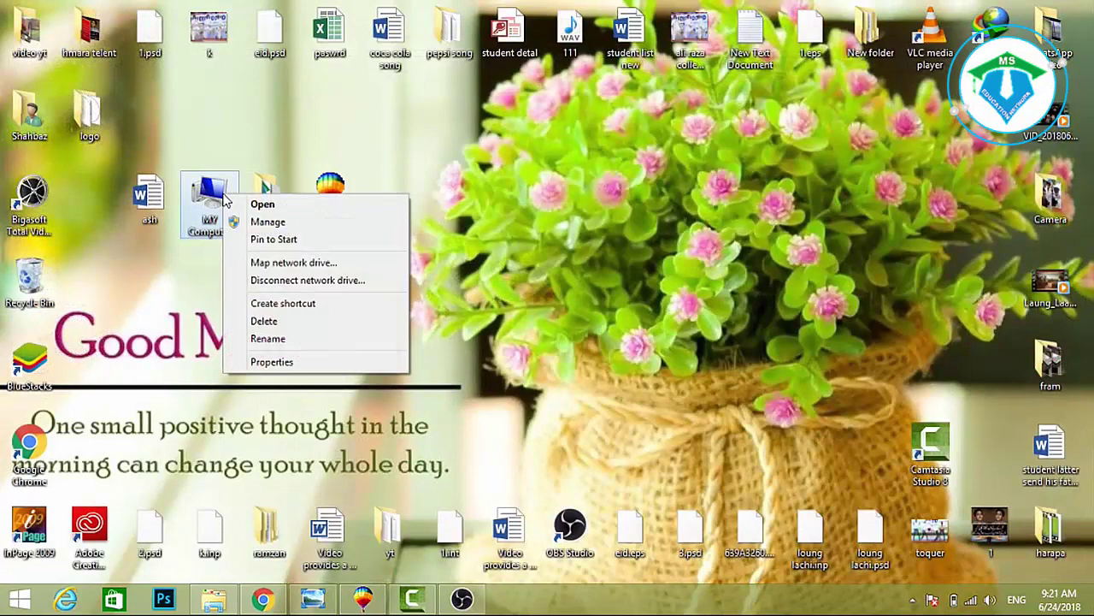
click(271, 362)
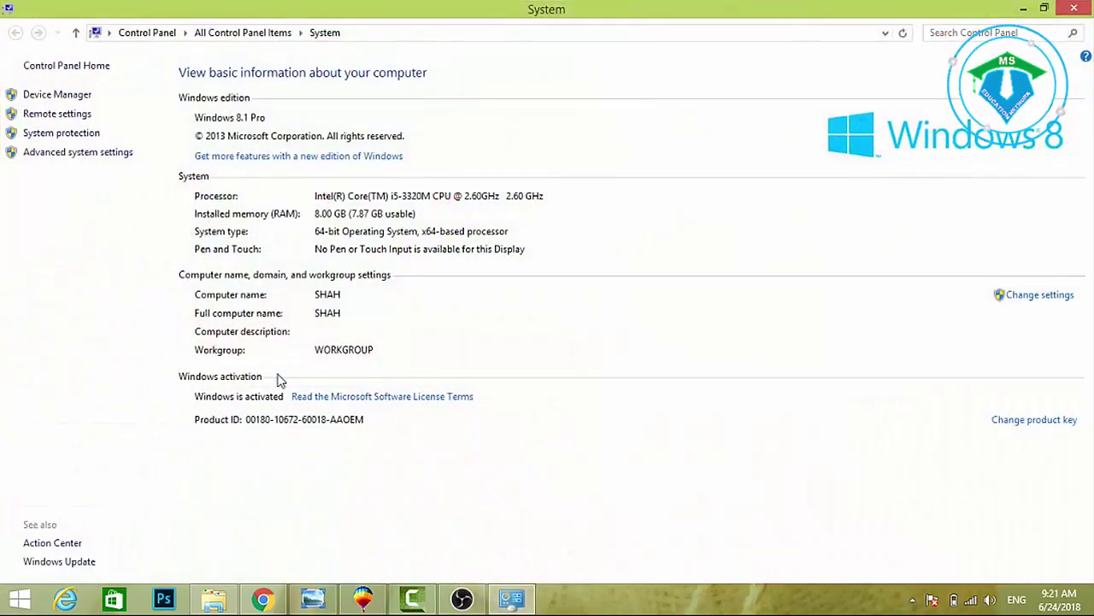
click(74, 156)
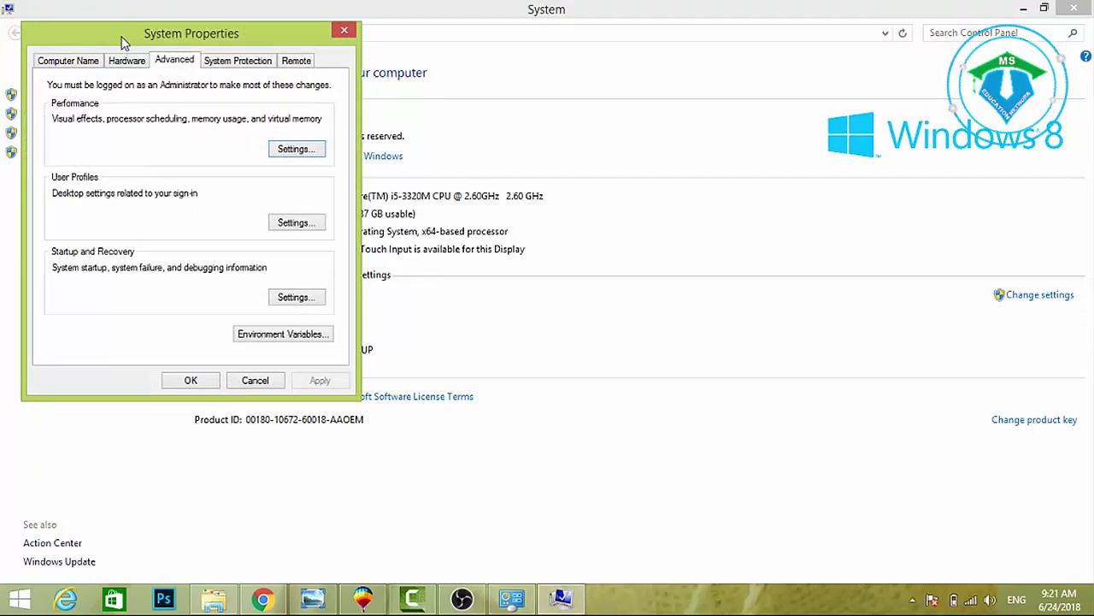
drag(120, 39, 446, 50)
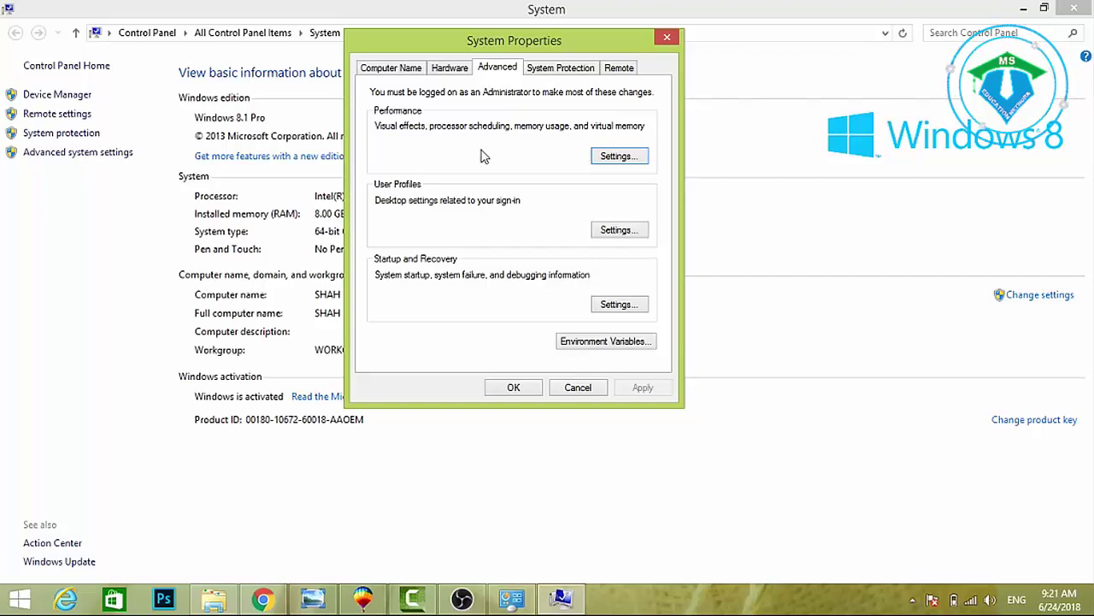
click(614, 157)
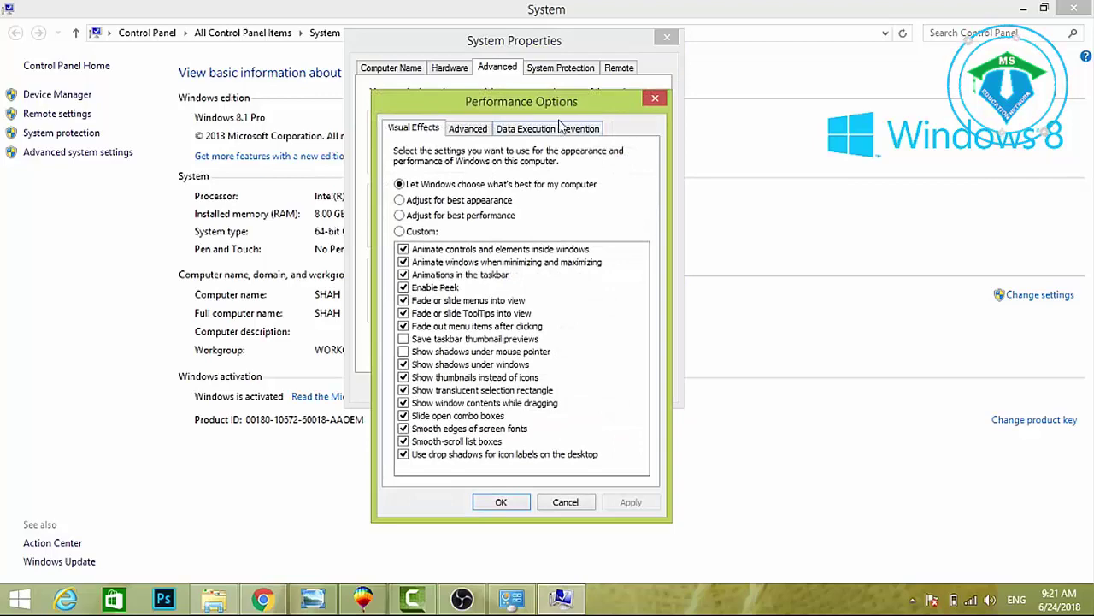
drag(557, 101, 587, 62)
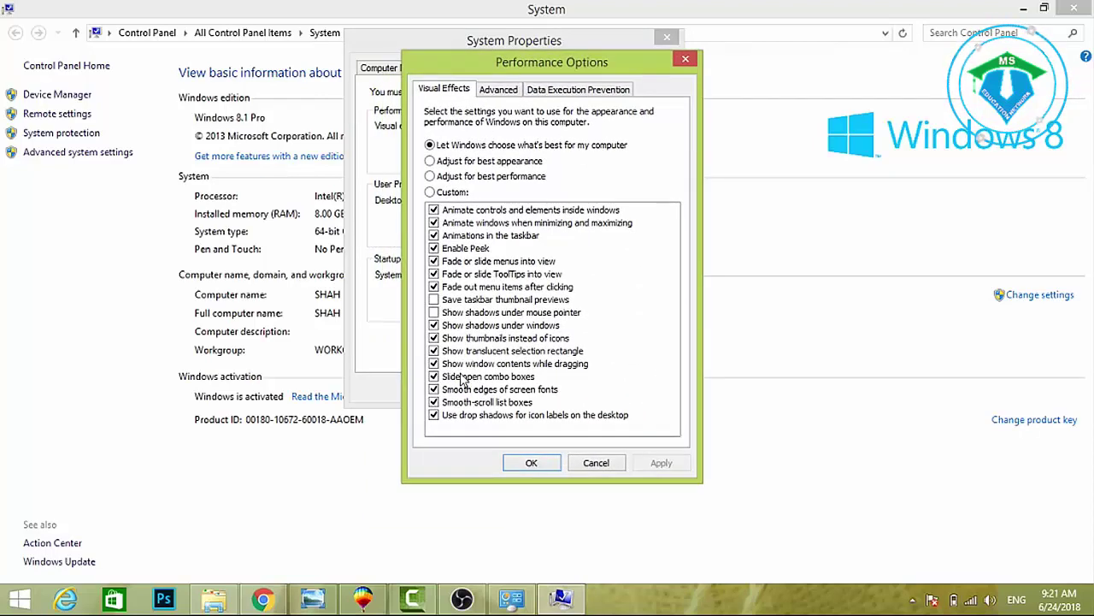
Turn off the fade effects for menus, ToolTips and clicked menu items, plus the taskbar, minimize/maximize and in-window control animations
click(481, 274)
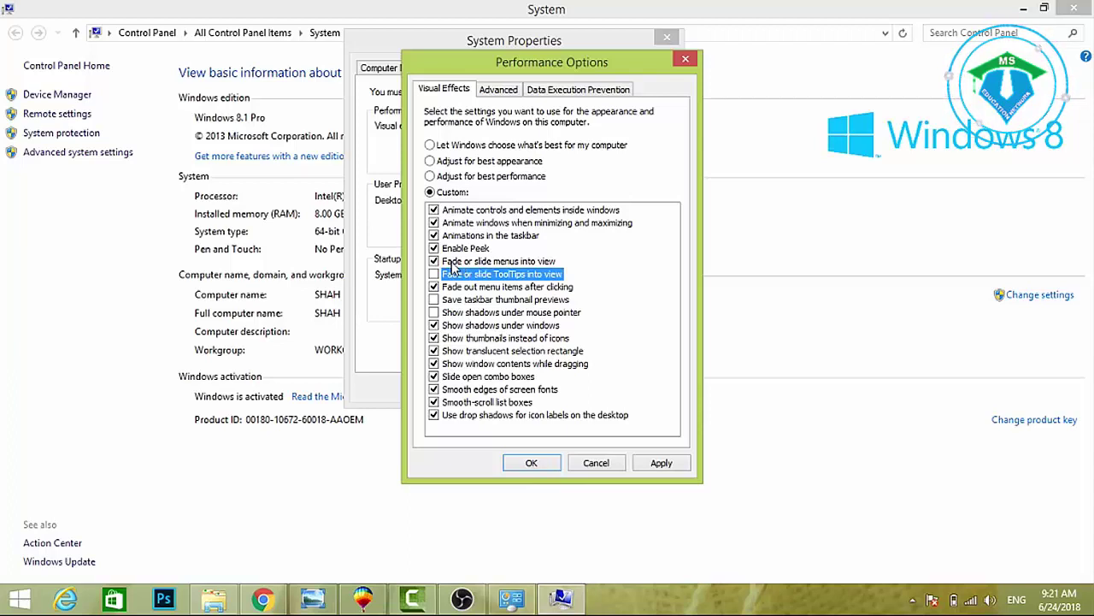
click(458, 262)
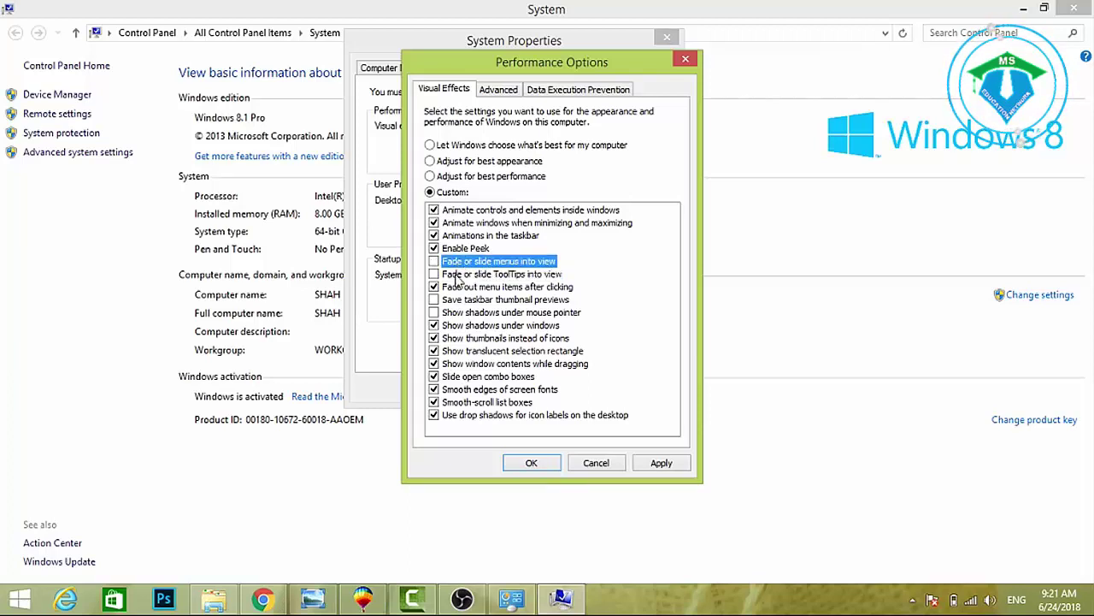
click(450, 287)
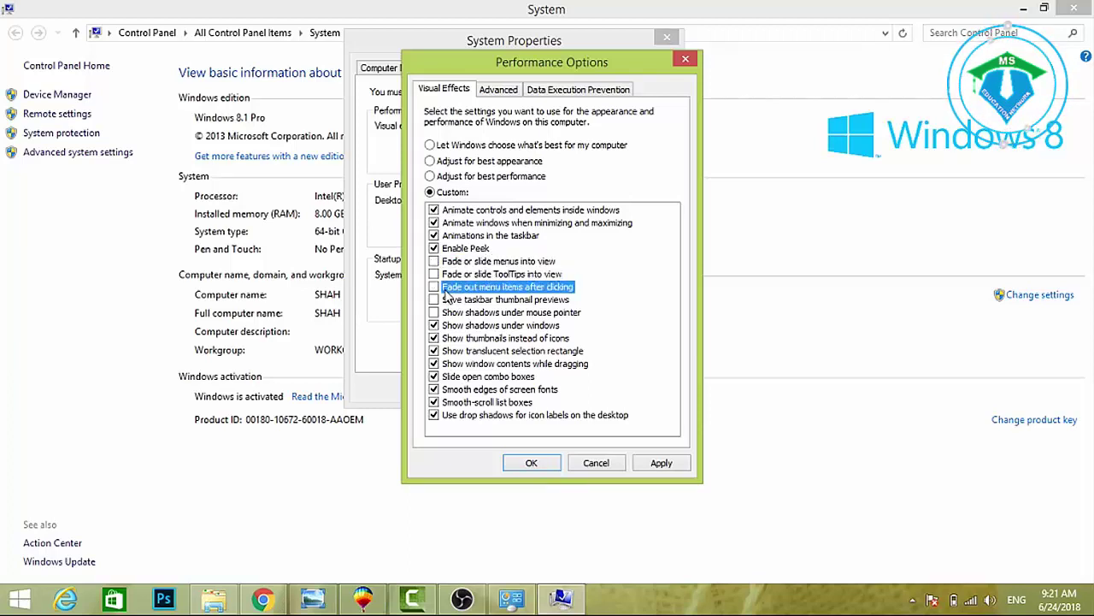
click(449, 236)
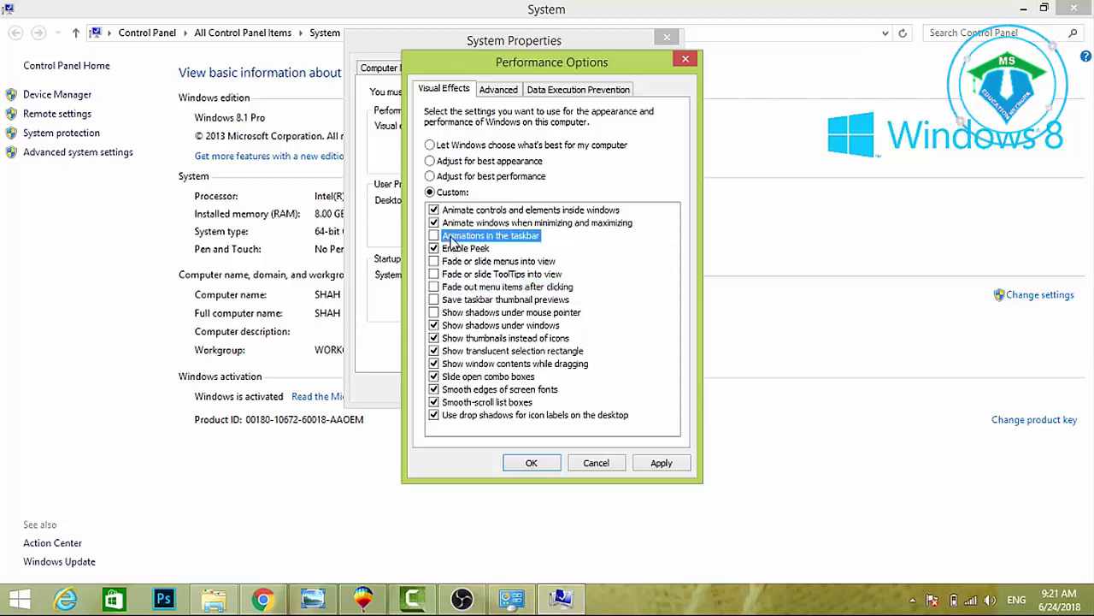
click(449, 223)
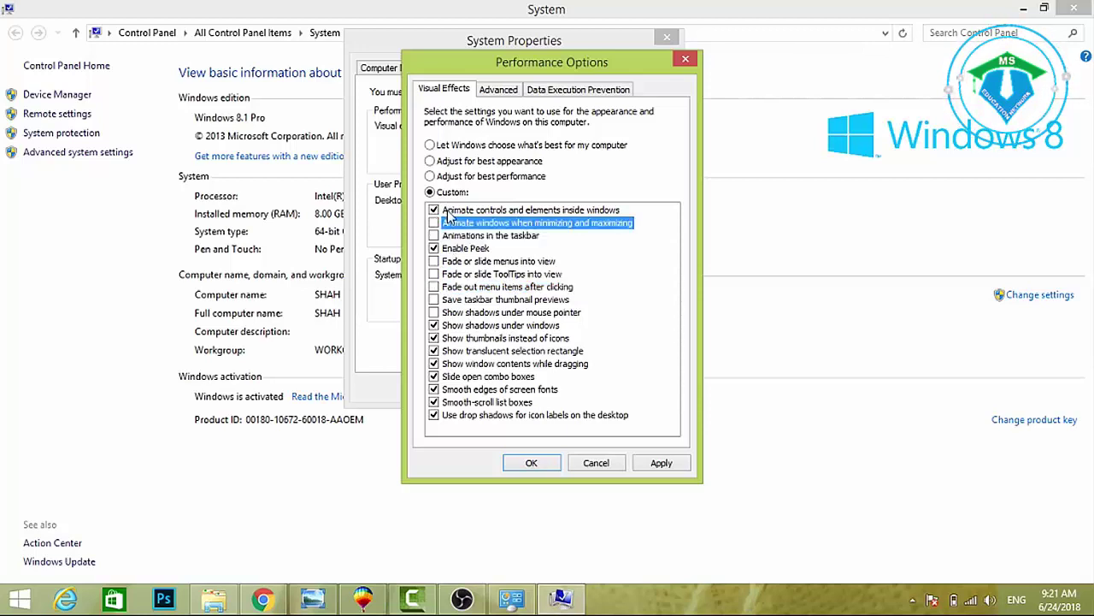
click(449, 211)
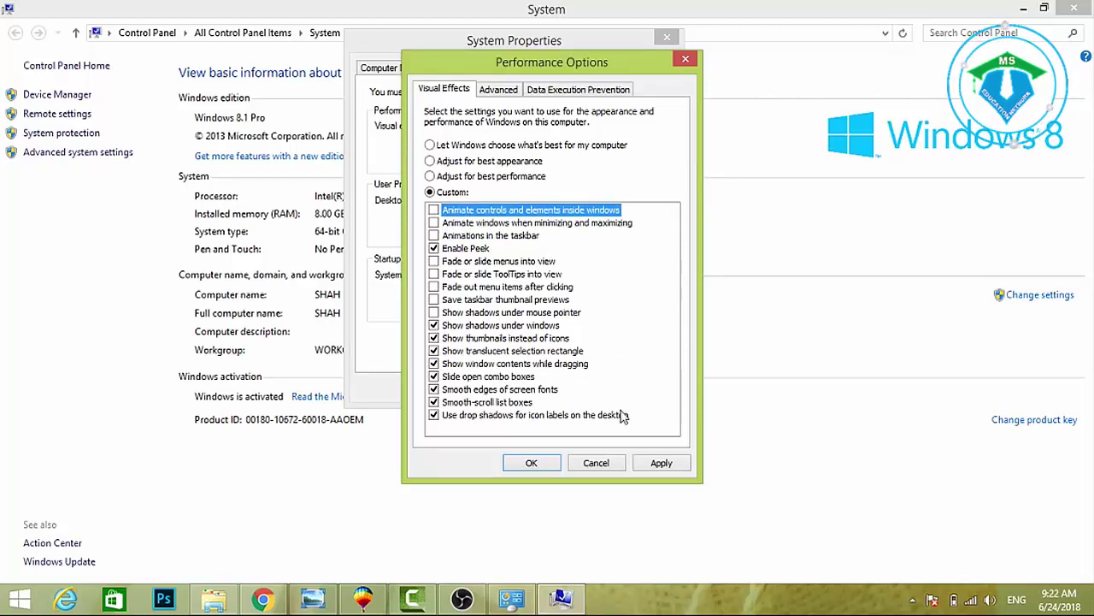
Apply the custom visual effects and close the performance, system properties and System windows
click(661, 463)
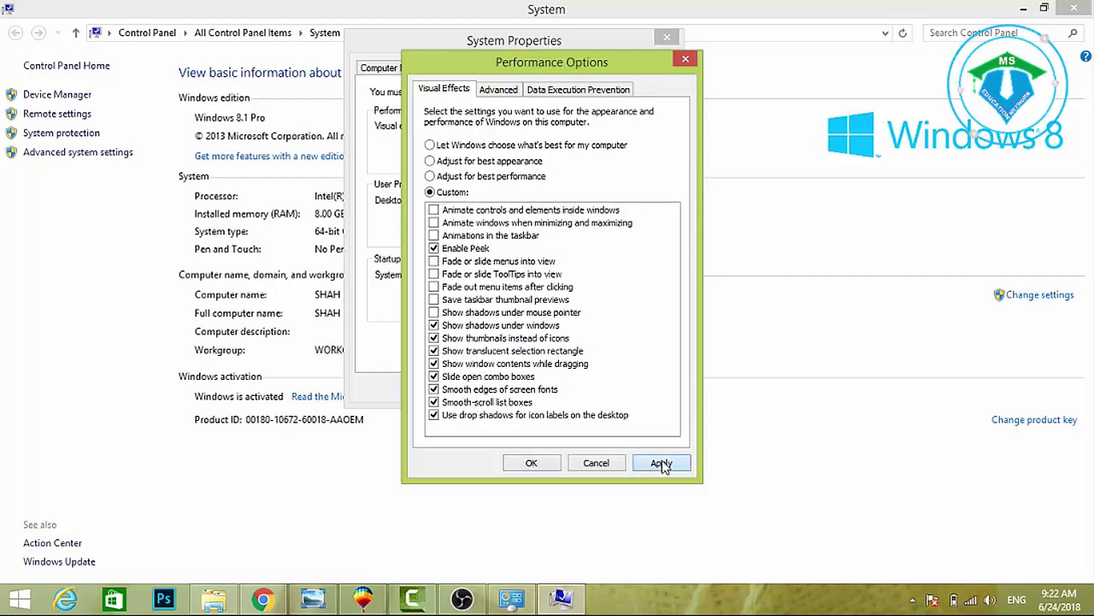
click(531, 463)
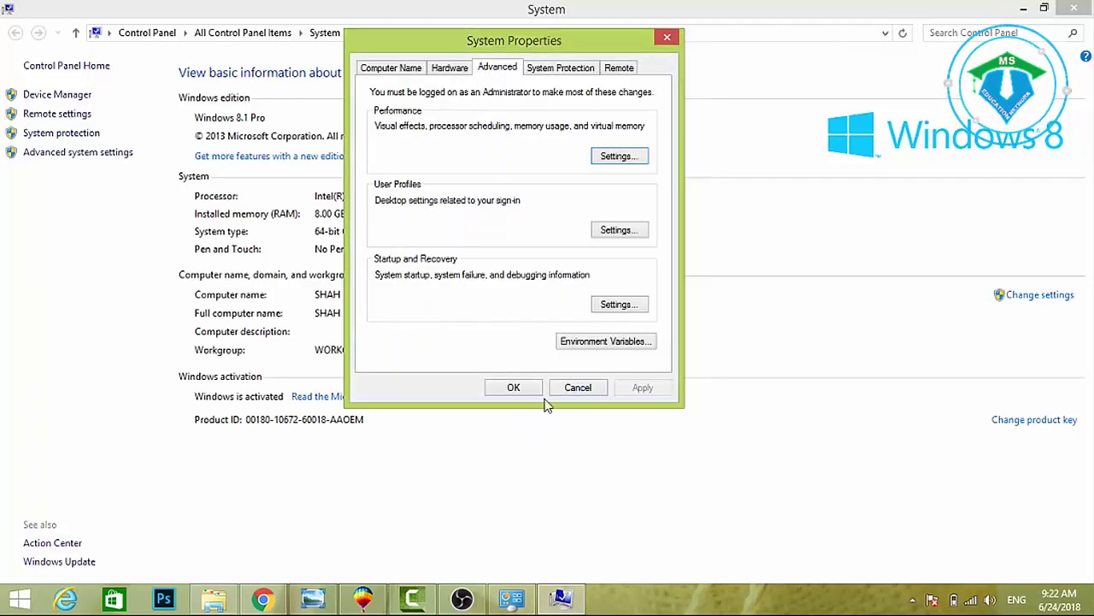
click(516, 385)
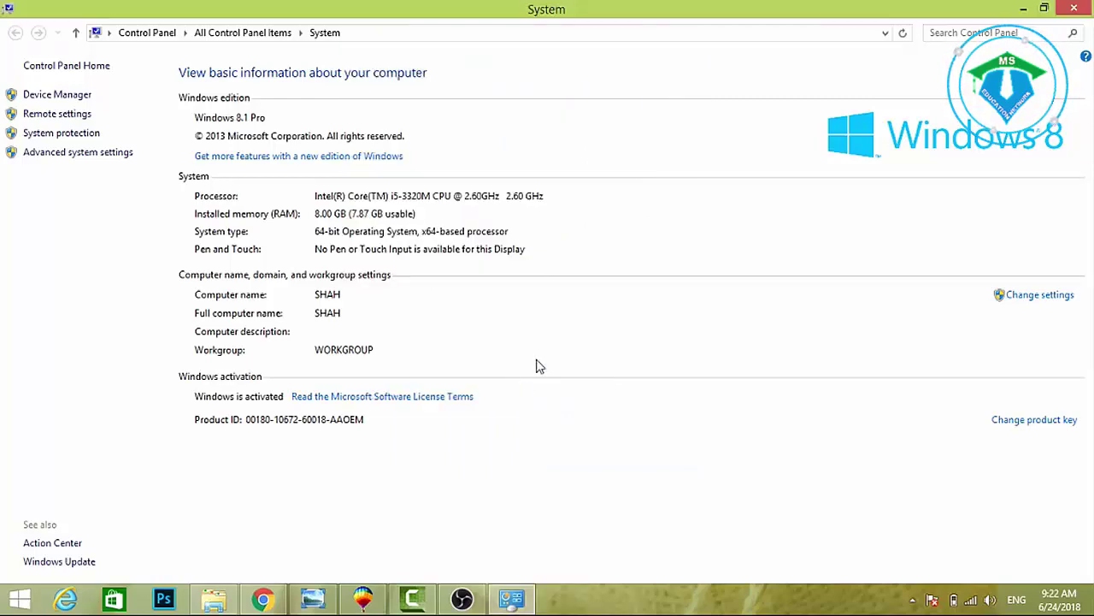
key(alt+F4)
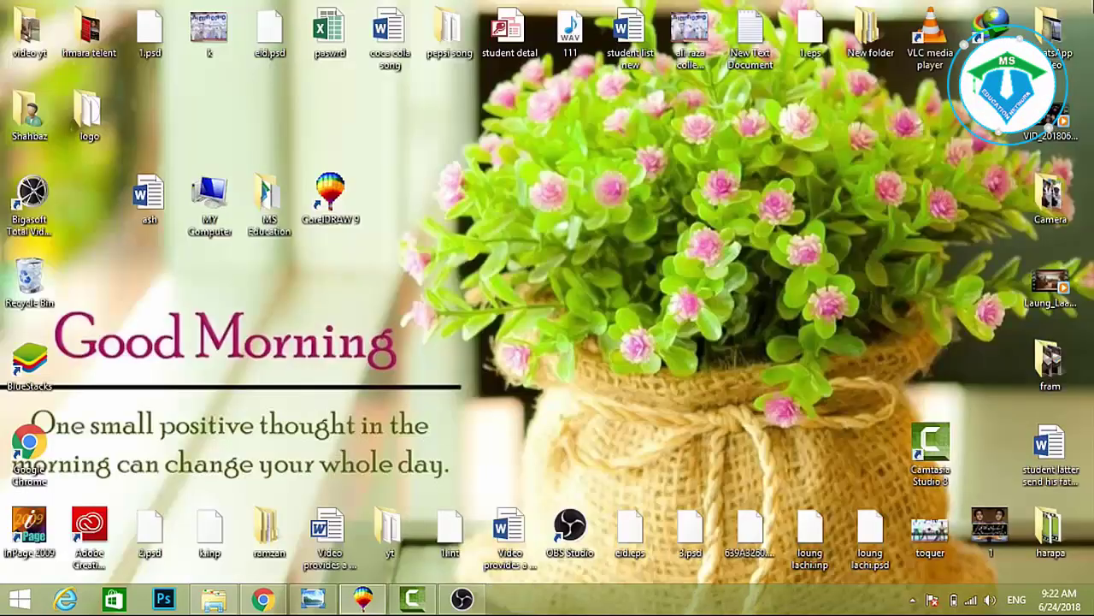
Restore and minimize the CorelDRAW window repeatedly to check how quickly it responds
click(359, 602)
click(359, 601)
click(359, 601)
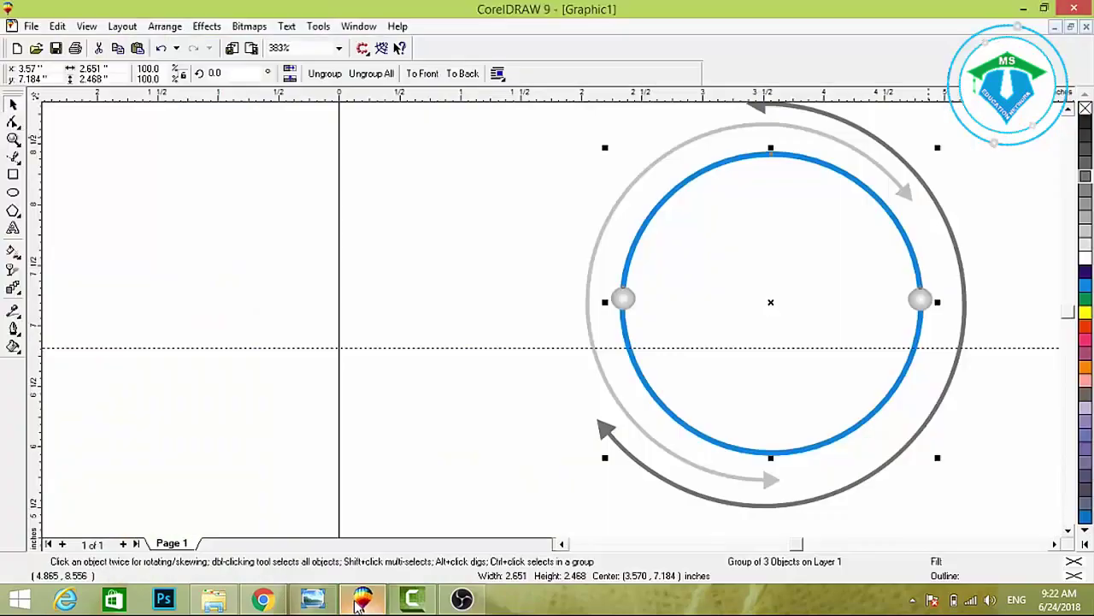
click(359, 601)
click(359, 601)
click(359, 601)
click(359, 601)
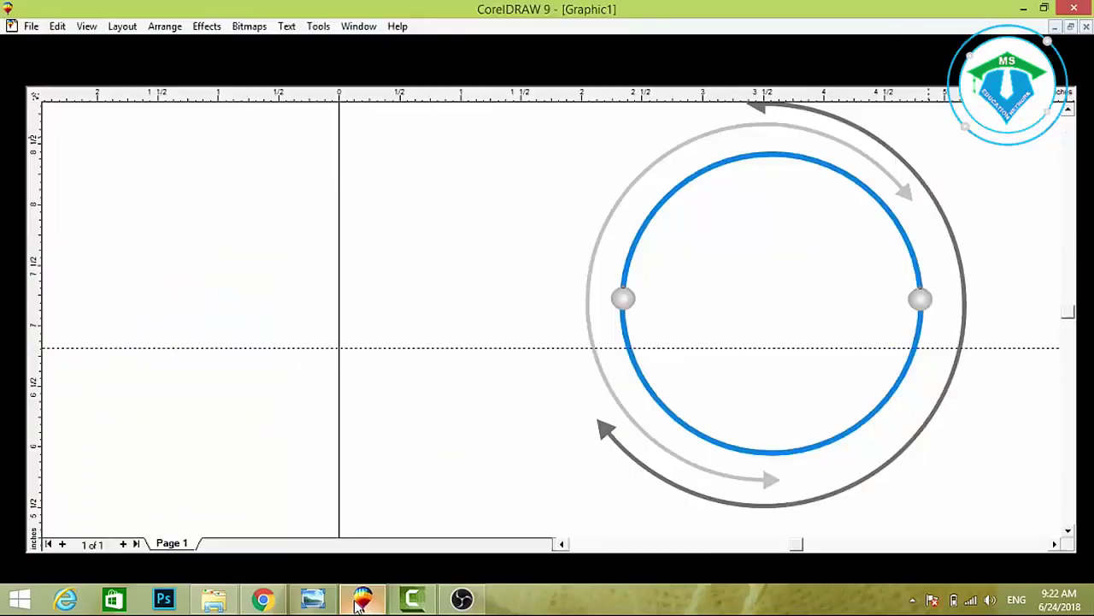
click(359, 601)
click(359, 601)
click(359, 601)
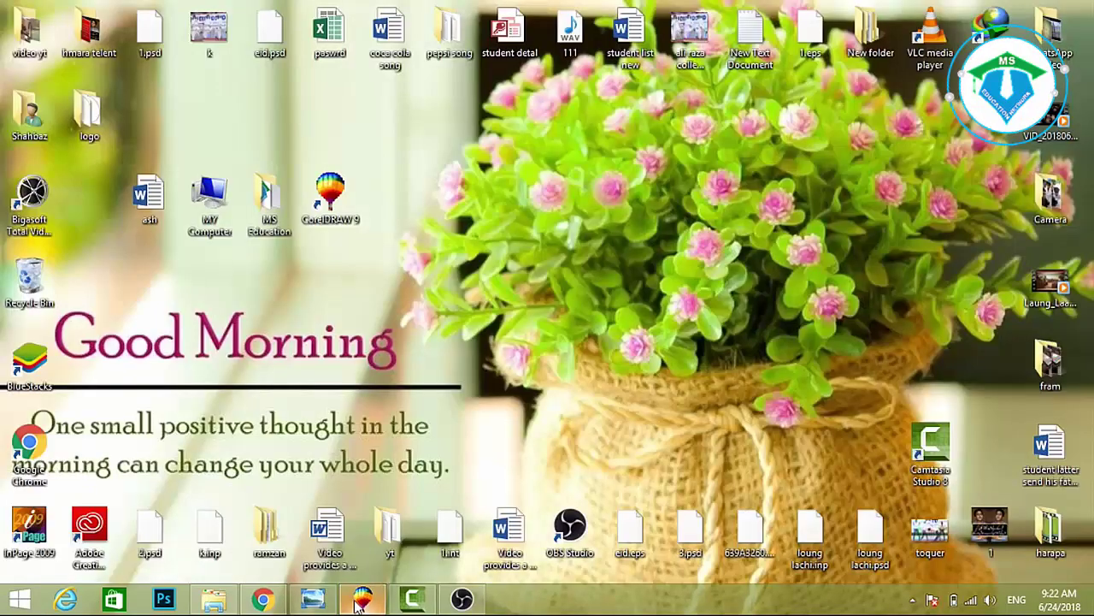
click(359, 601)
click(359, 601)
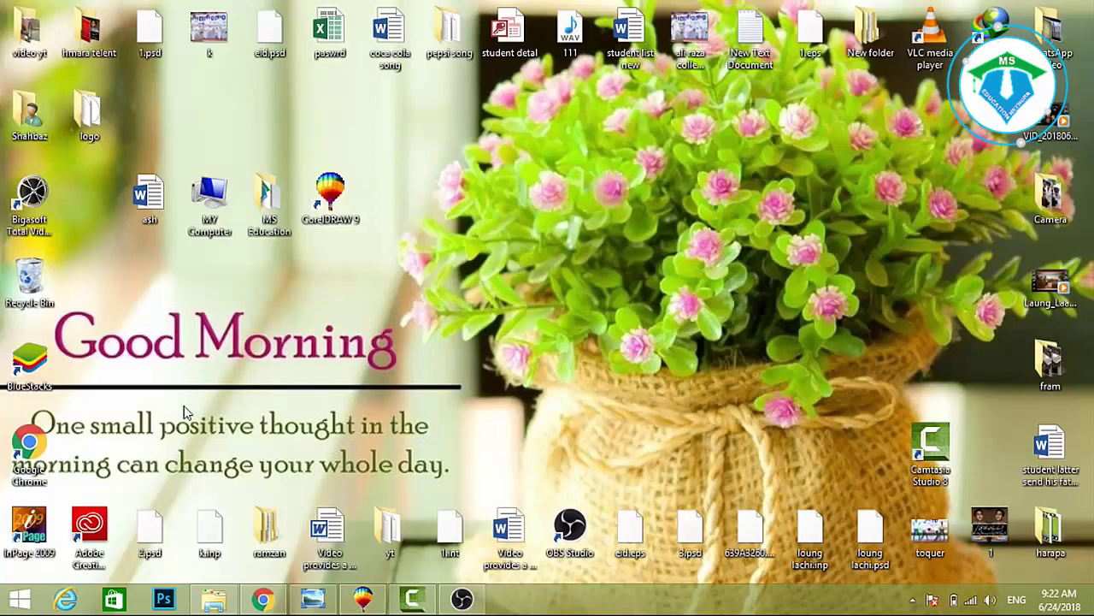
Open the Run dialog through a Start screen search for "run", close it, reopen it directly and place it mid-screen
click(14, 604)
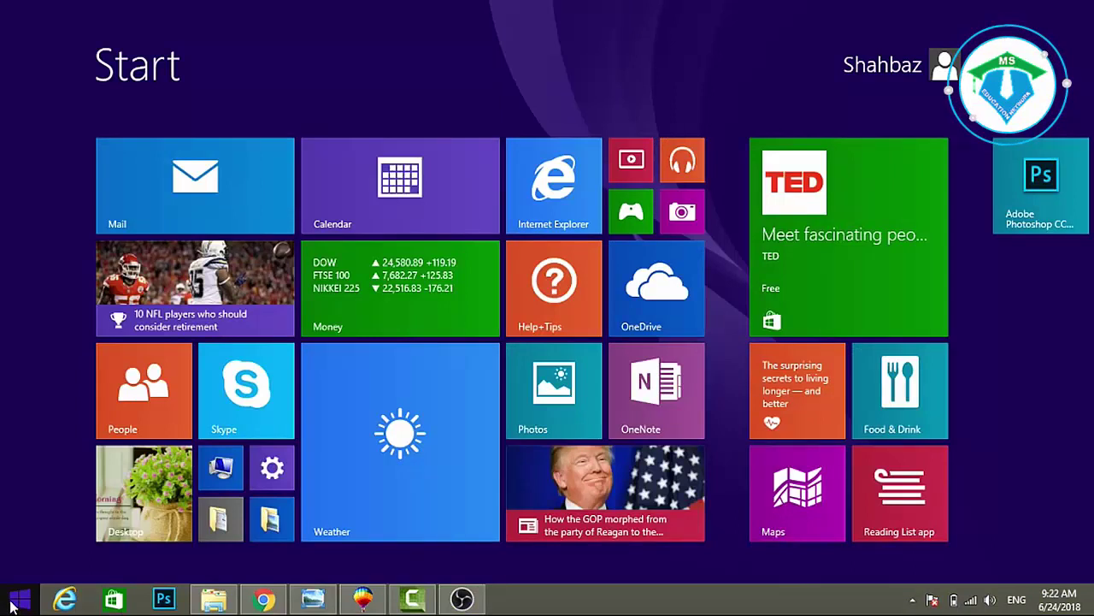
text(run)
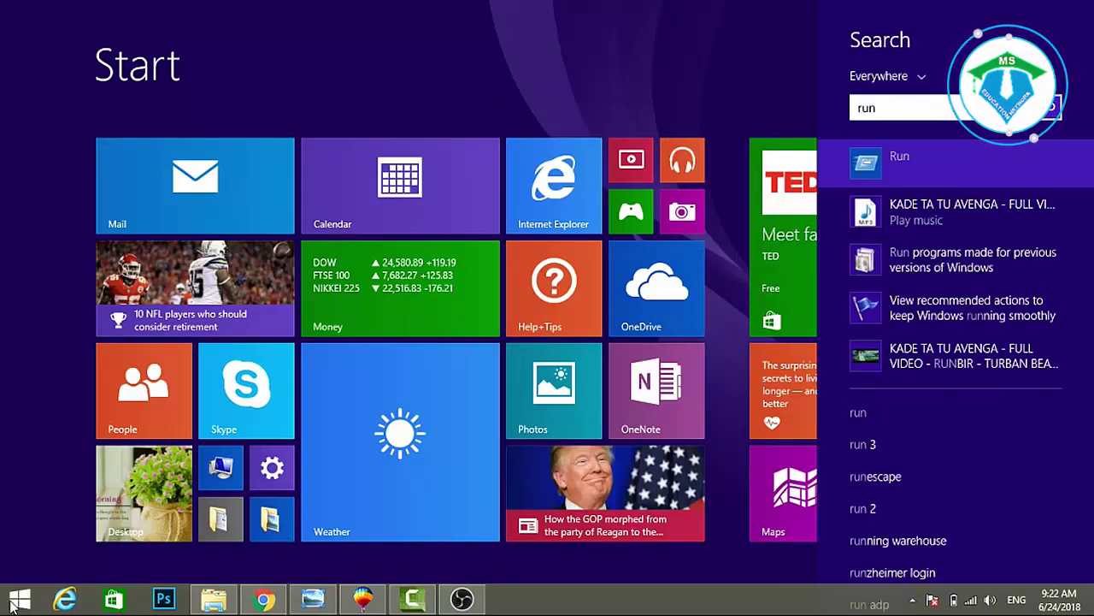
key(Return)
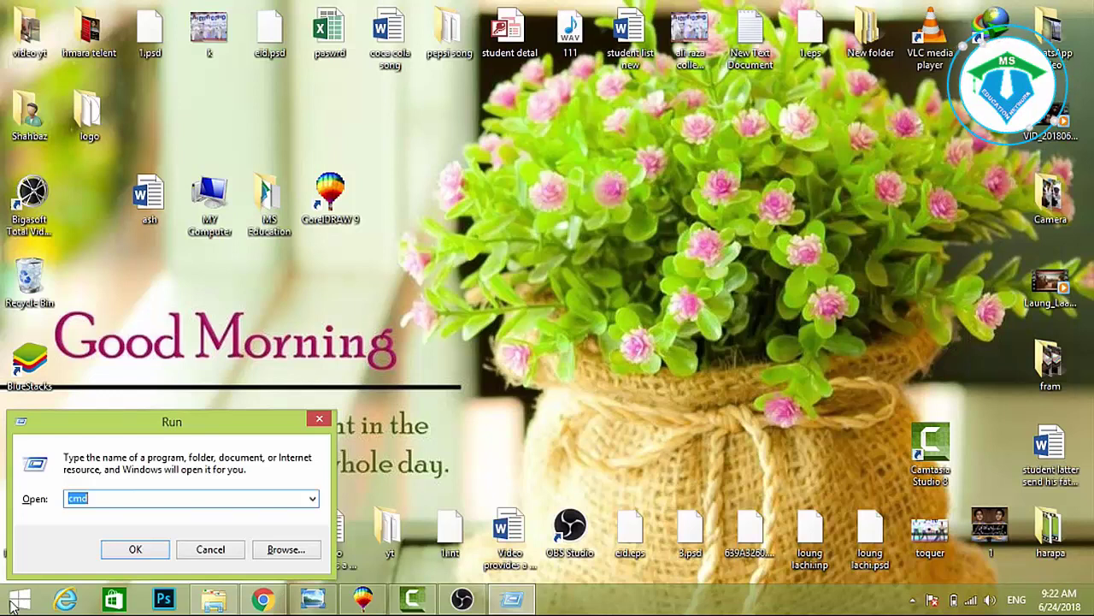
click(324, 421)
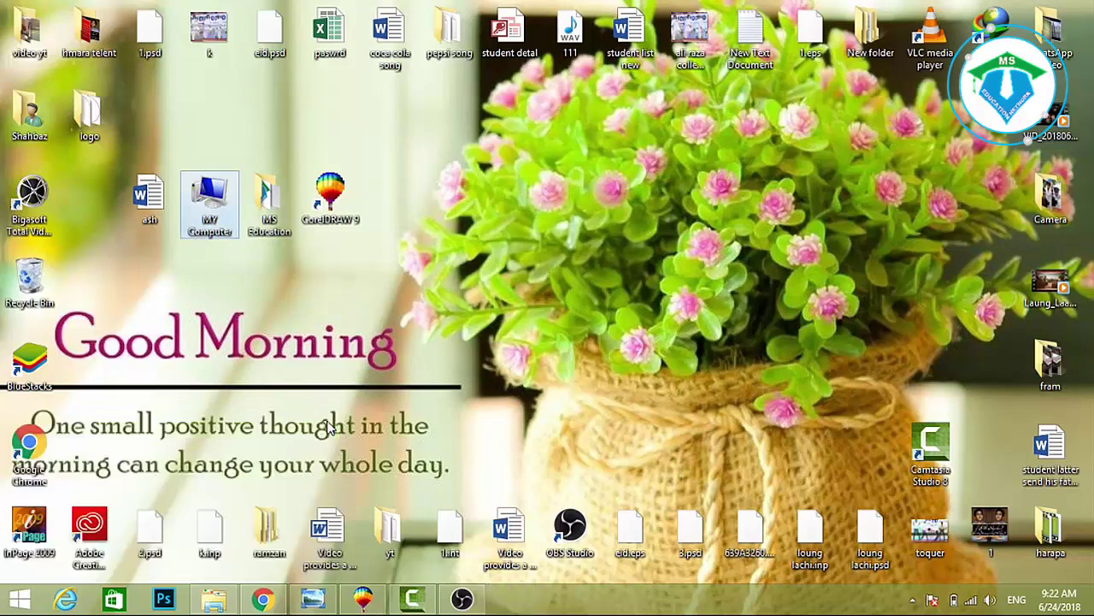
key(super+r)
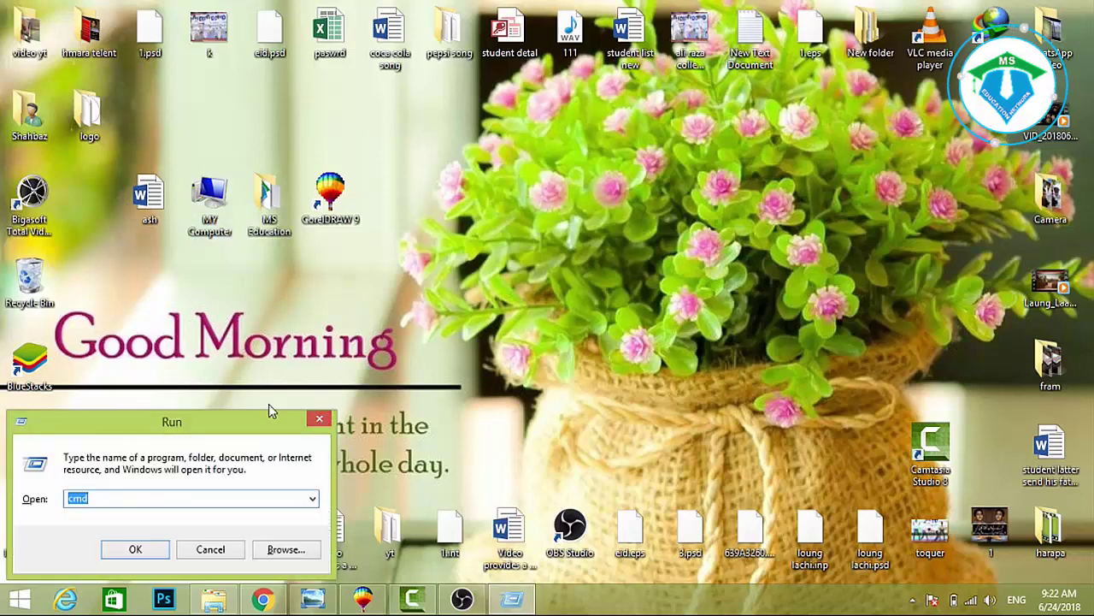
drag(262, 417, 545, 279)
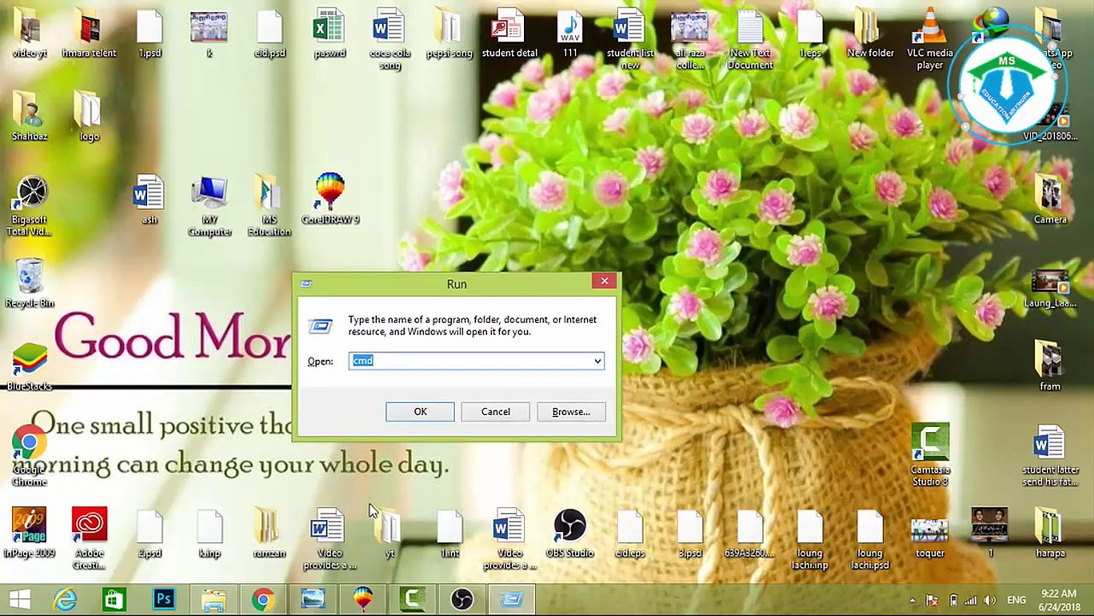
Switch to Chrome and search Google for "window logo key" in a new tab
click(260, 601)
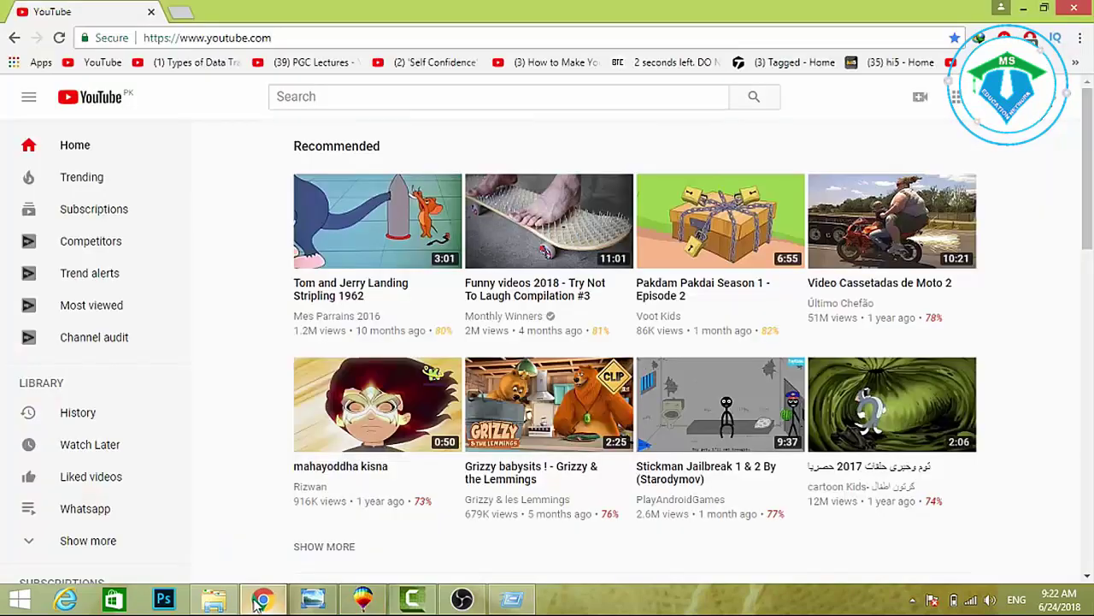
click(178, 13)
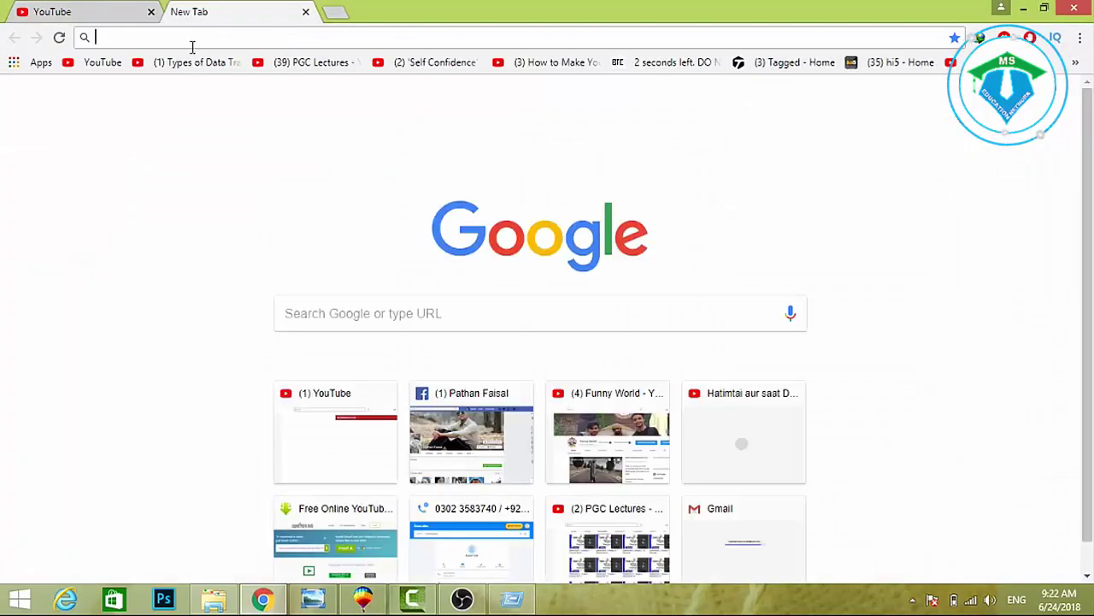
text(windo)
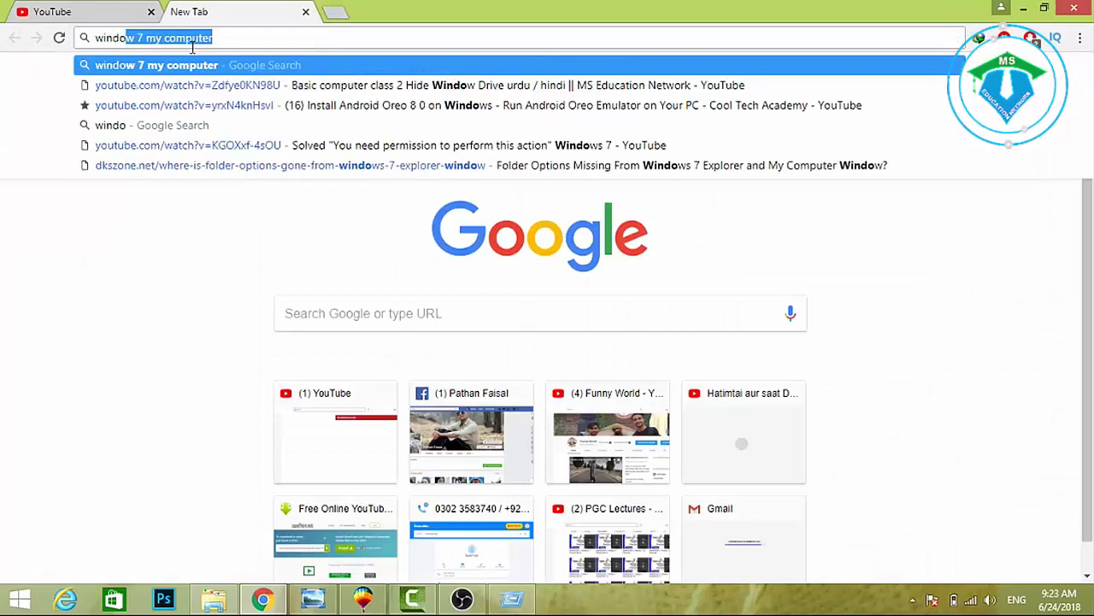
text(w logo key)
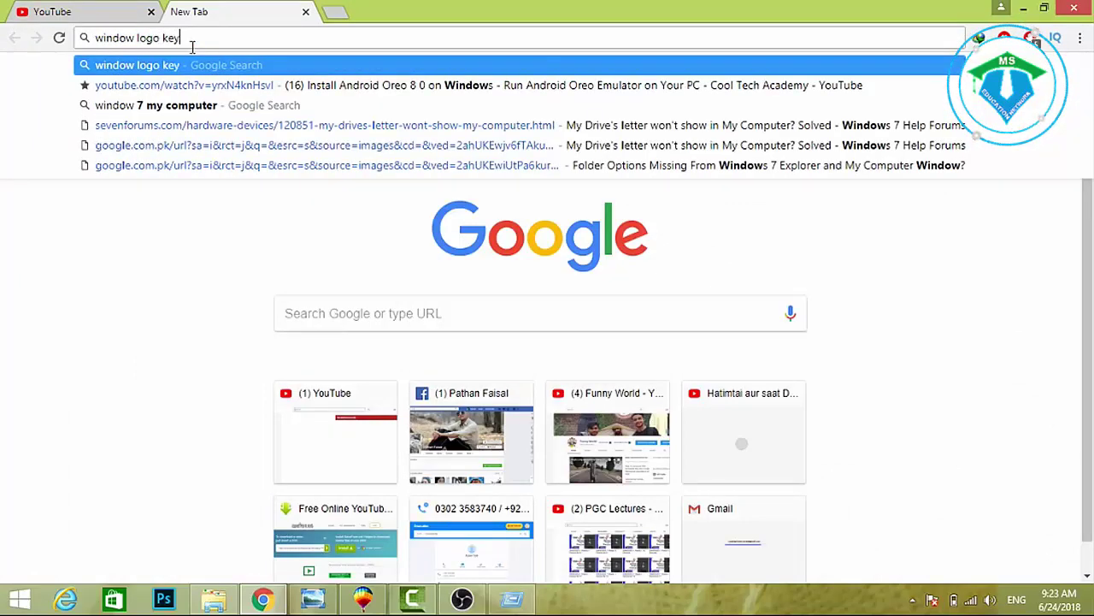
key(Return)
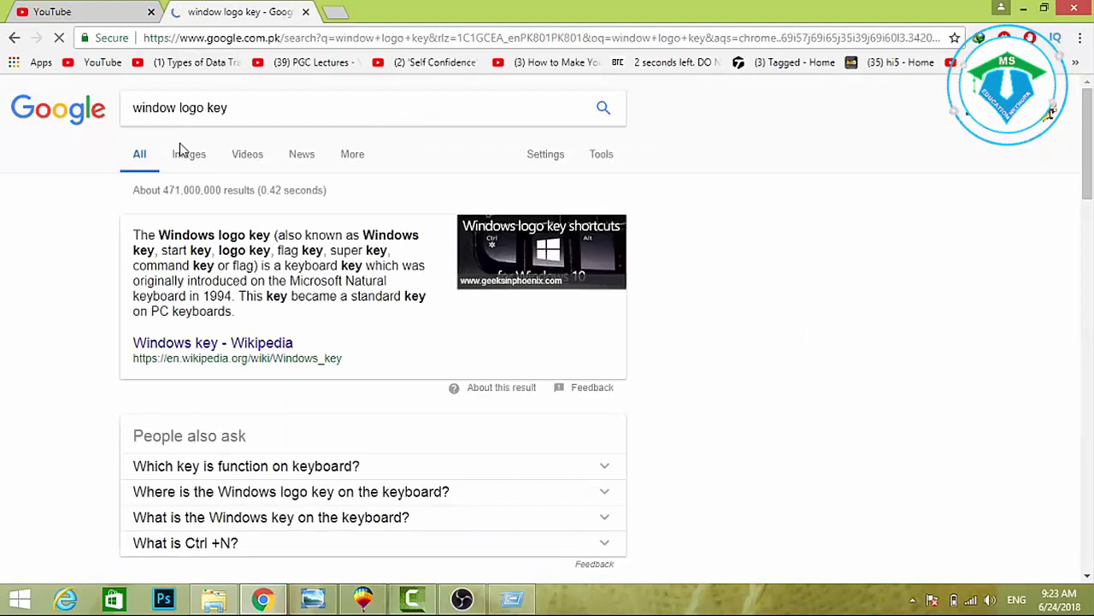
View the image results for the Windows logo key, enlarge the picture with the circled key, and minimize the browser
click(177, 161)
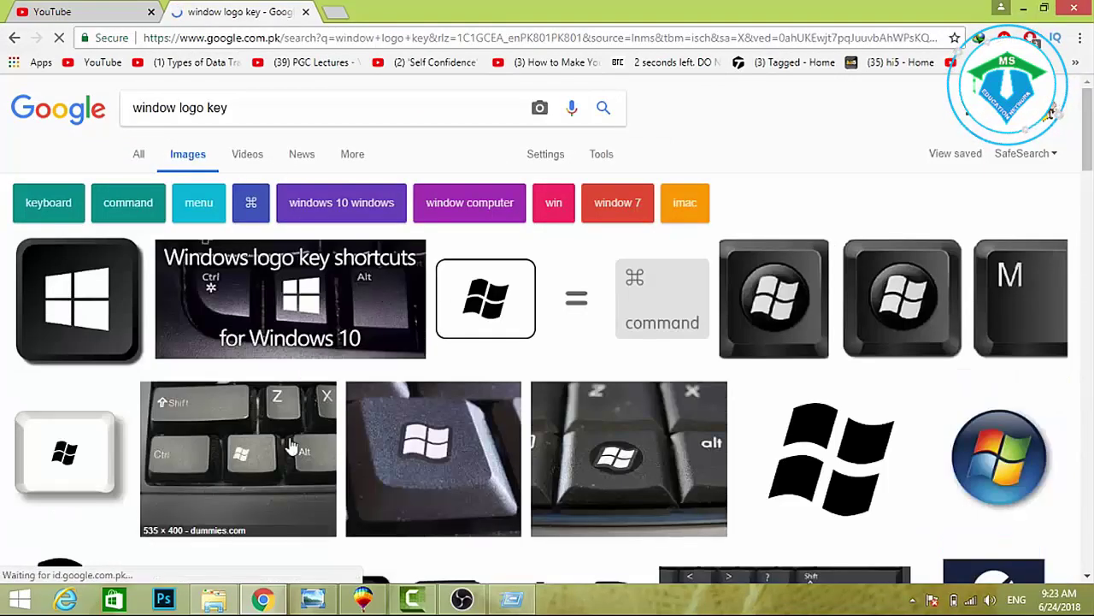
click(639, 445)
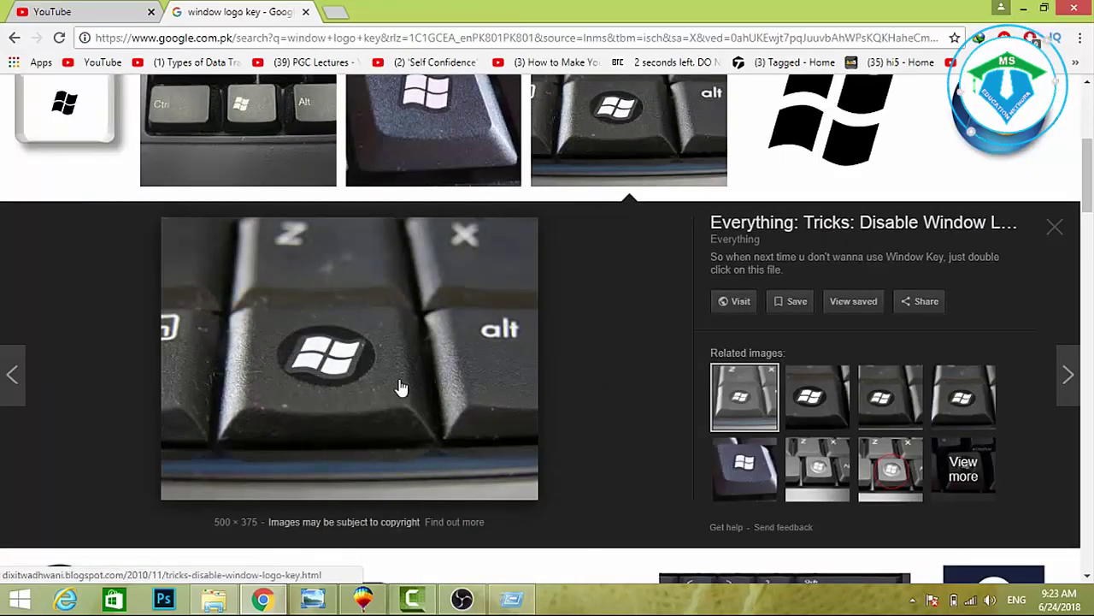
click(891, 468)
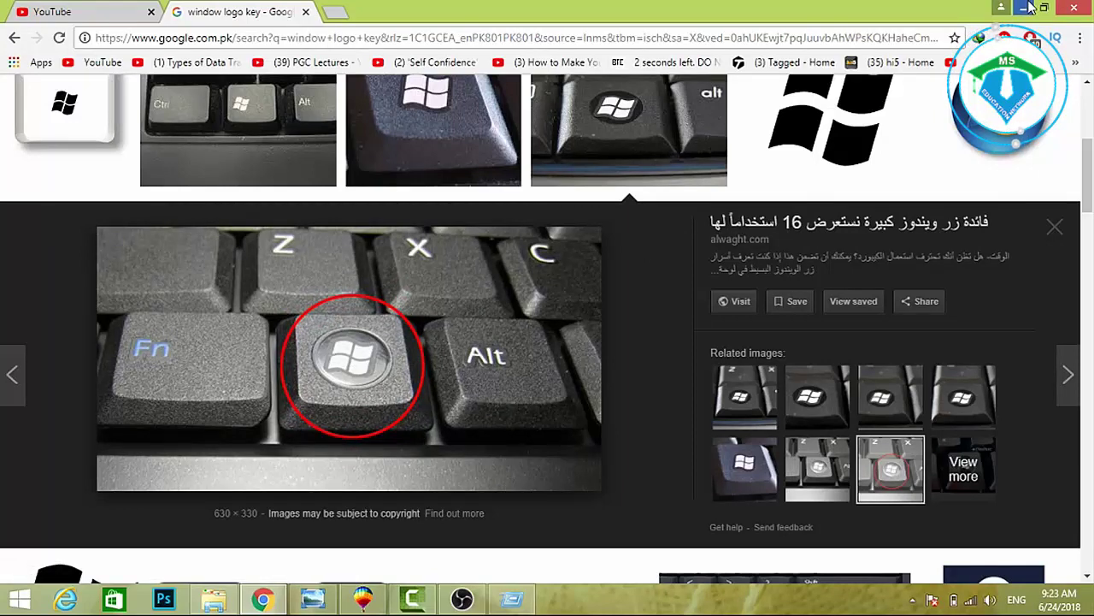
click(912, 599)
click(913, 600)
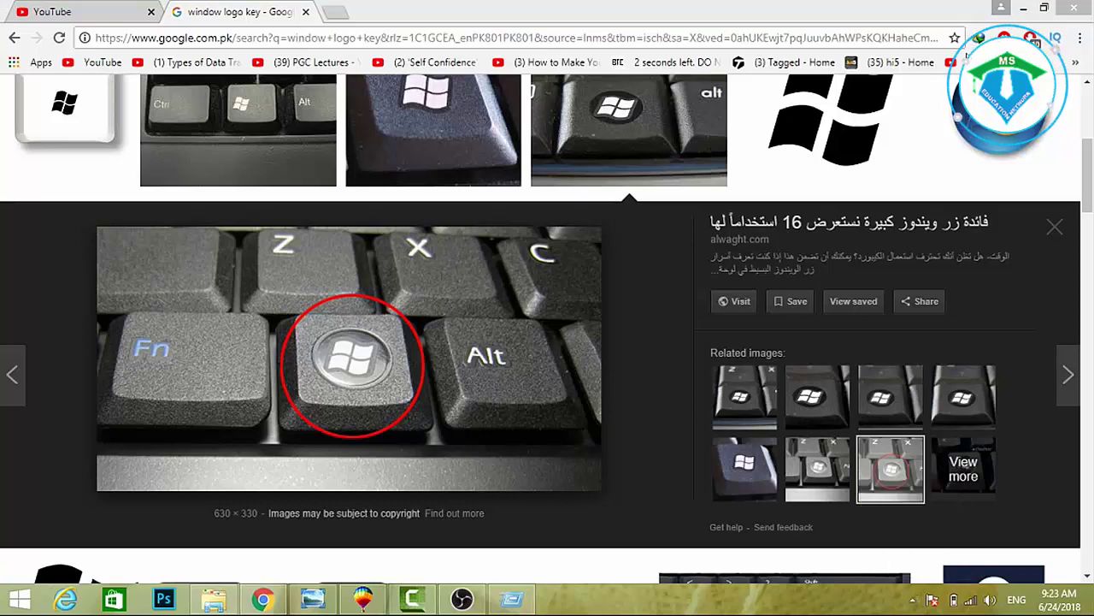
click(1024, 8)
Launch the Registry Editor from the Run dialog, correcting the mistyped command
key(super+r)
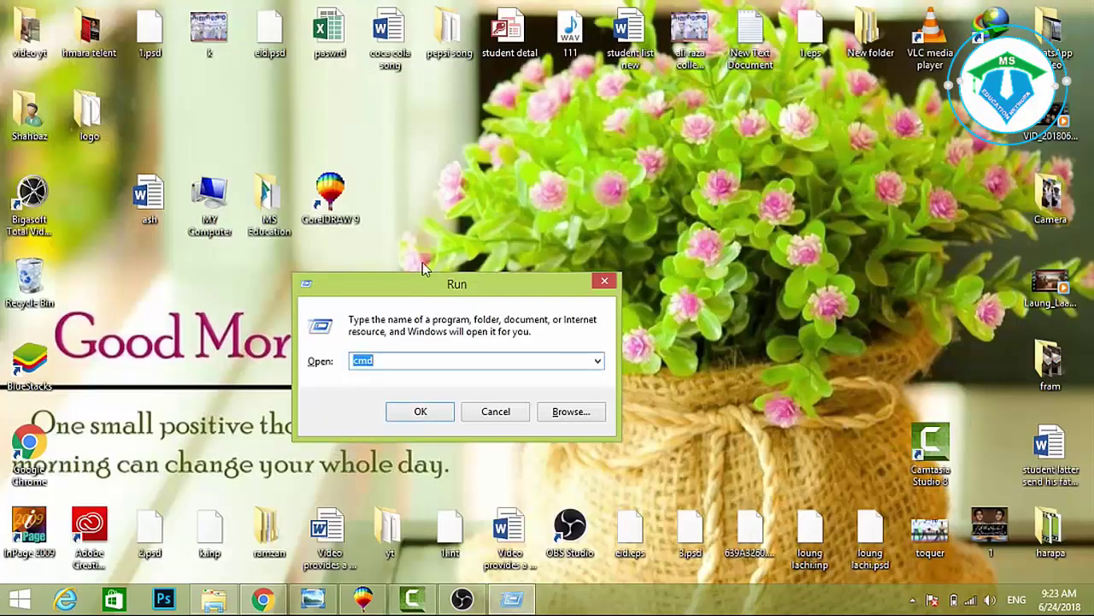
drag(432, 282, 575, 163)
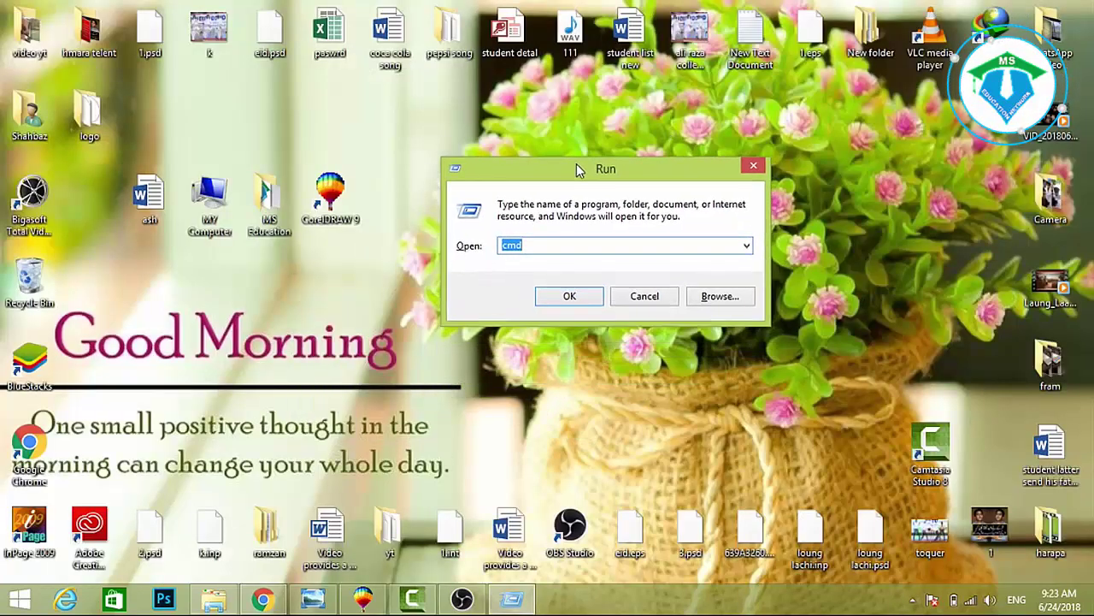
text(red)
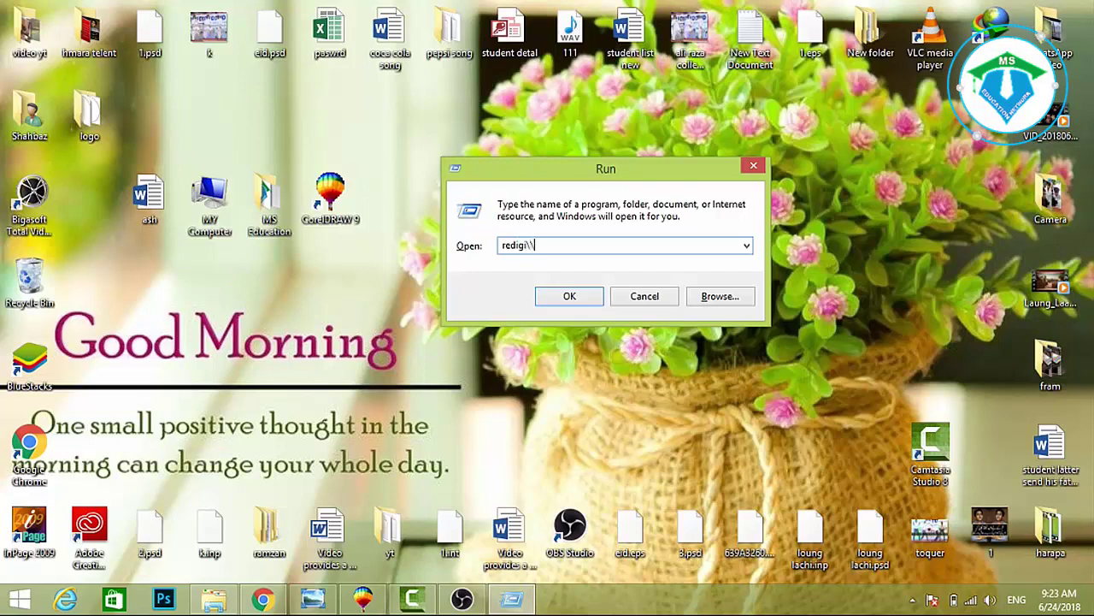
text(igi)
key(BackSpace)
key(BackSpace)
key(BackSpace)
key(BackSpace)
key(BackSpace)
key(BackSpace)
text(re)
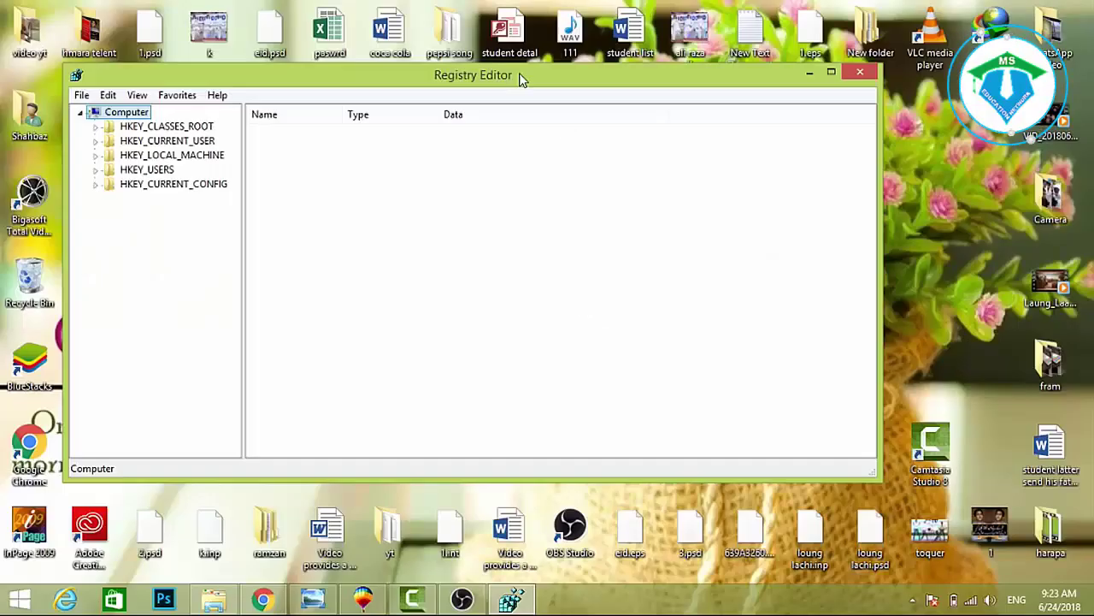
Move the Registry Editor window clear and open the HKEY_CURRENT_USER\Control Panel\Desktop key
drag(519, 78, 608, 76)
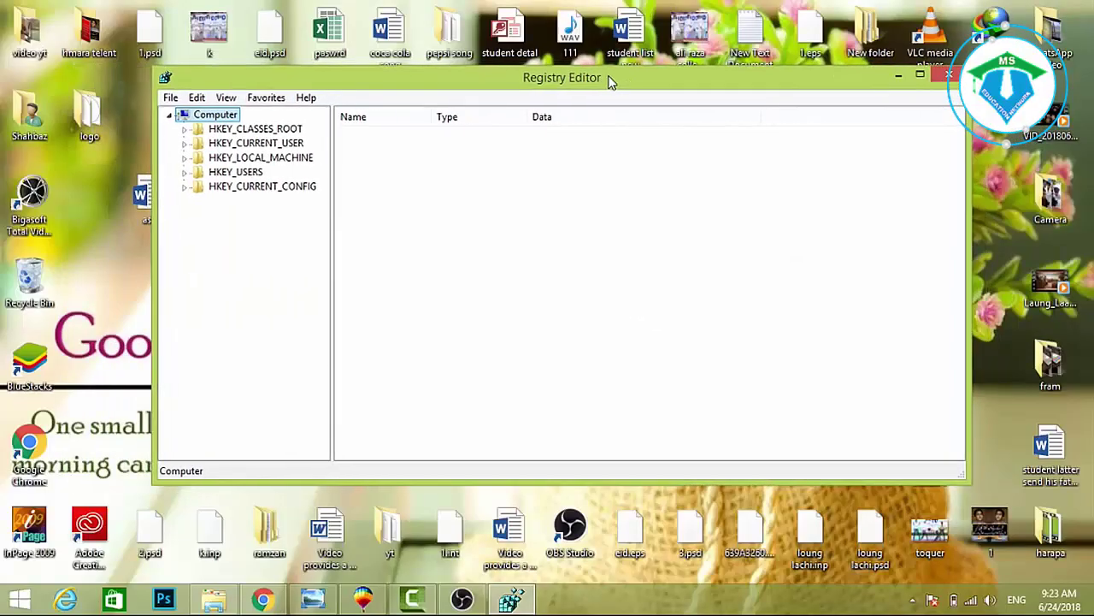
click(232, 144)
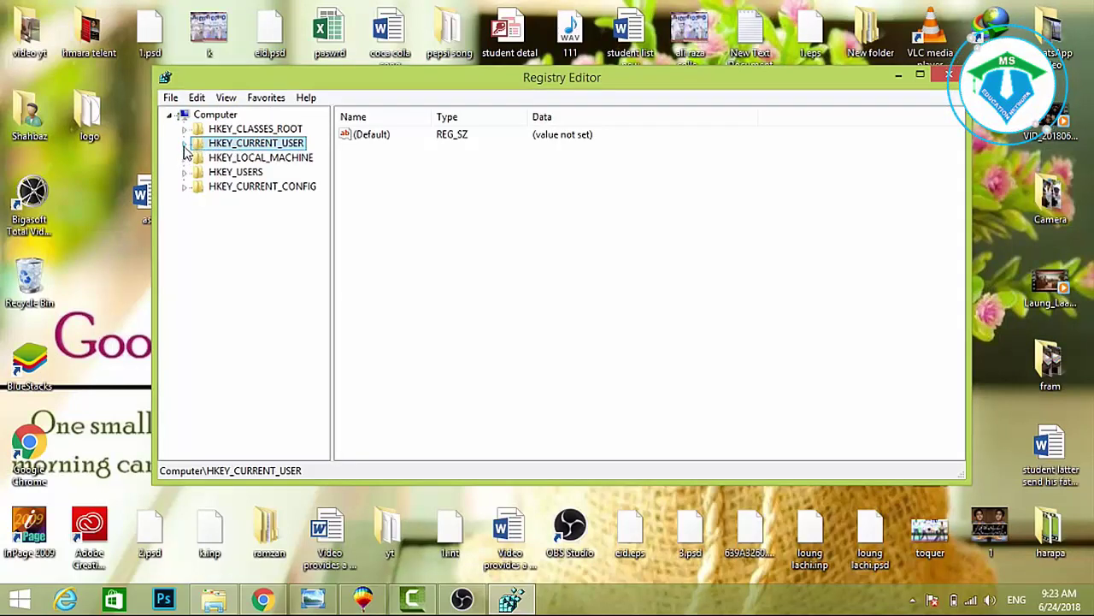
click(184, 144)
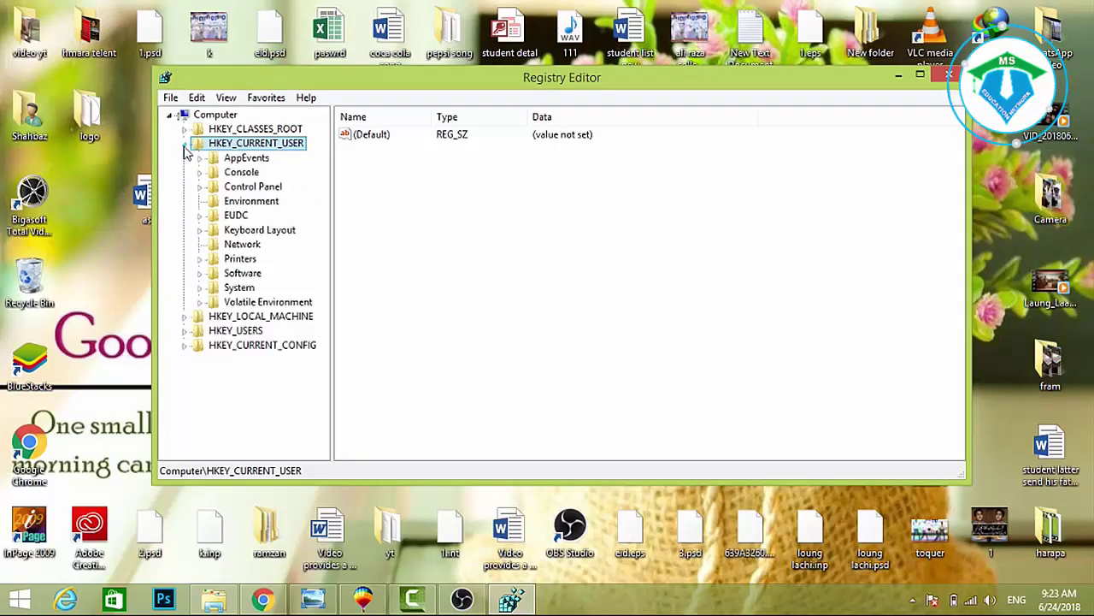
click(235, 188)
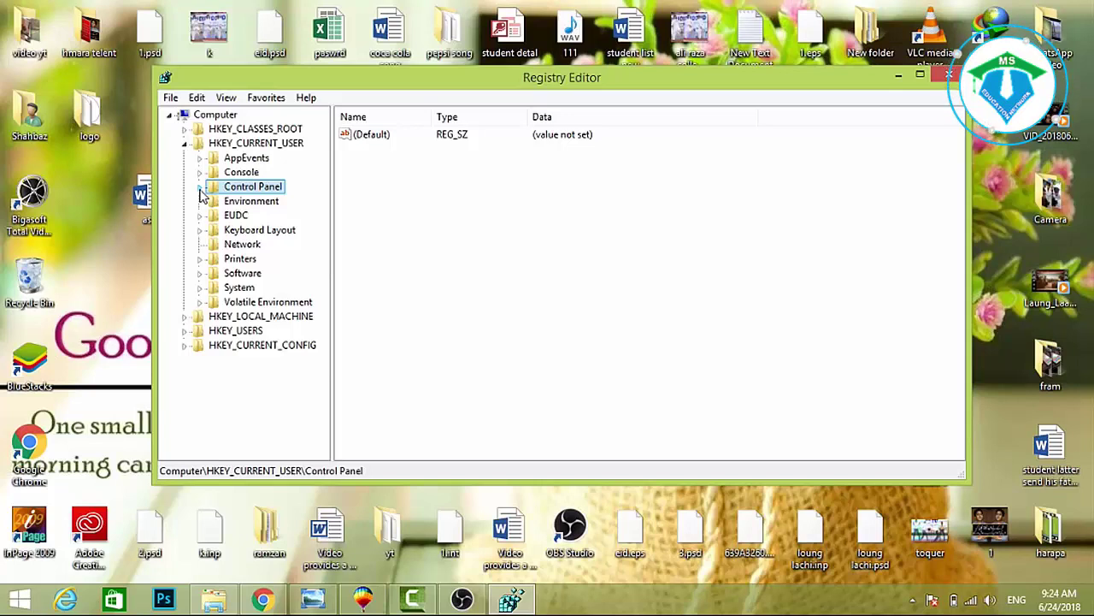
click(200, 186)
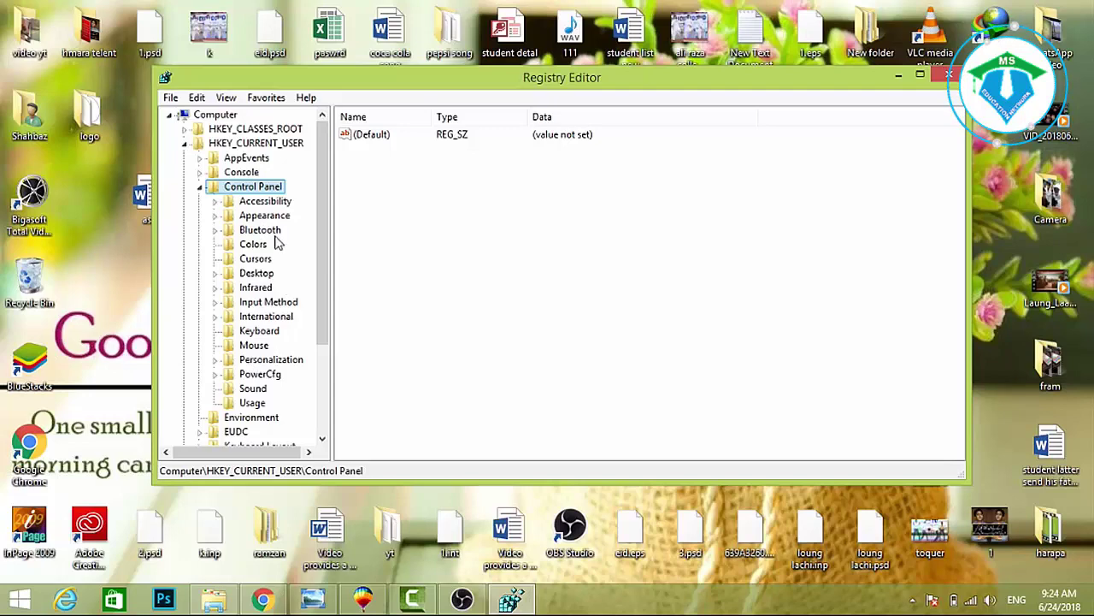
click(250, 275)
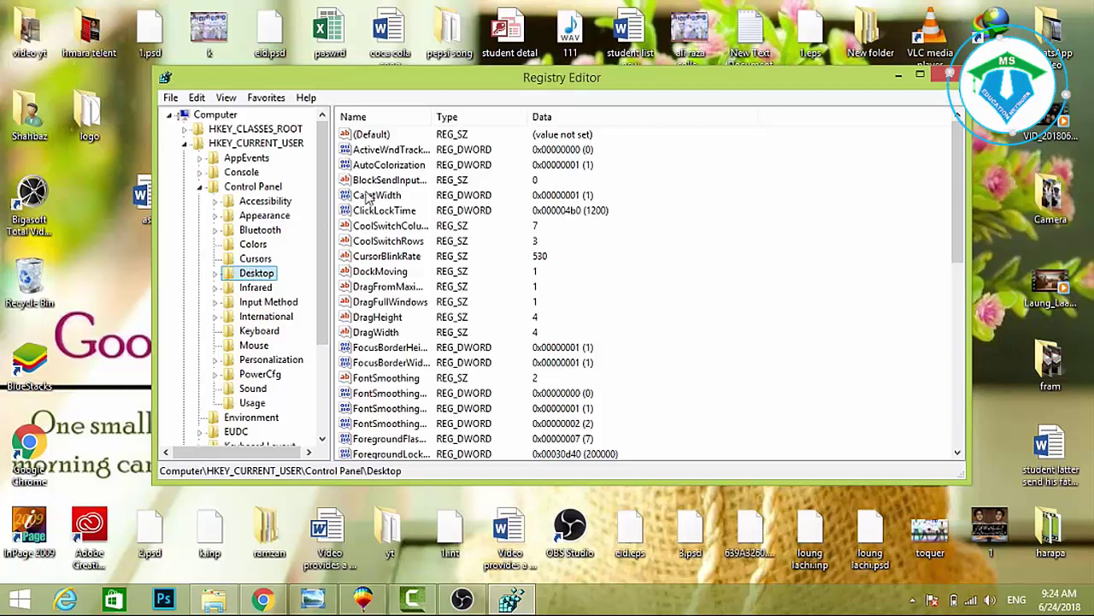
Set the value data of the Desktop key's MenuShowDelay string to 0
click(377, 354)
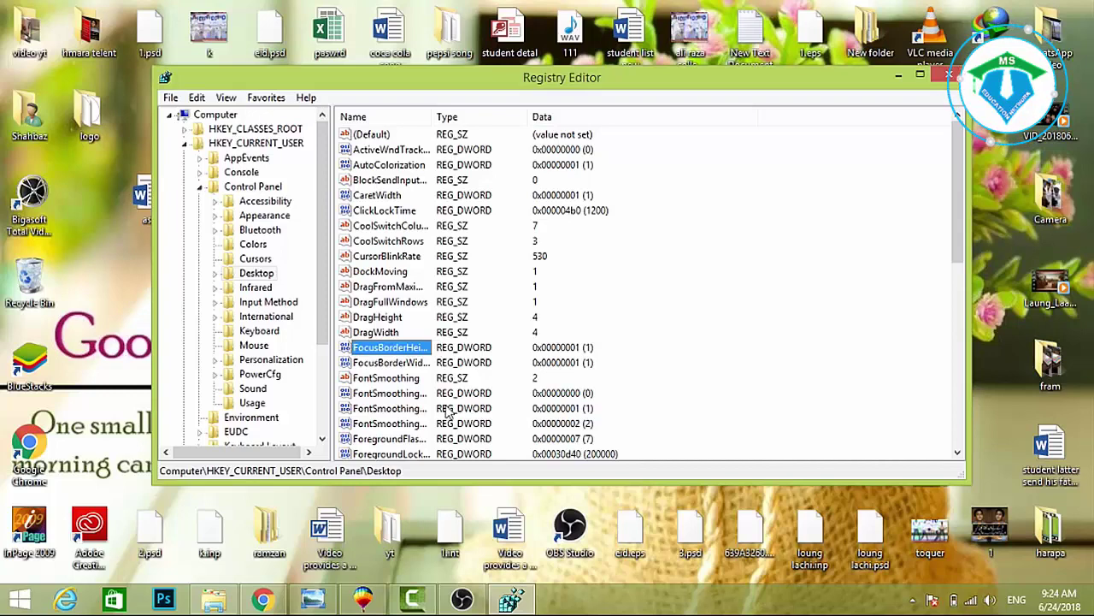
key(m)
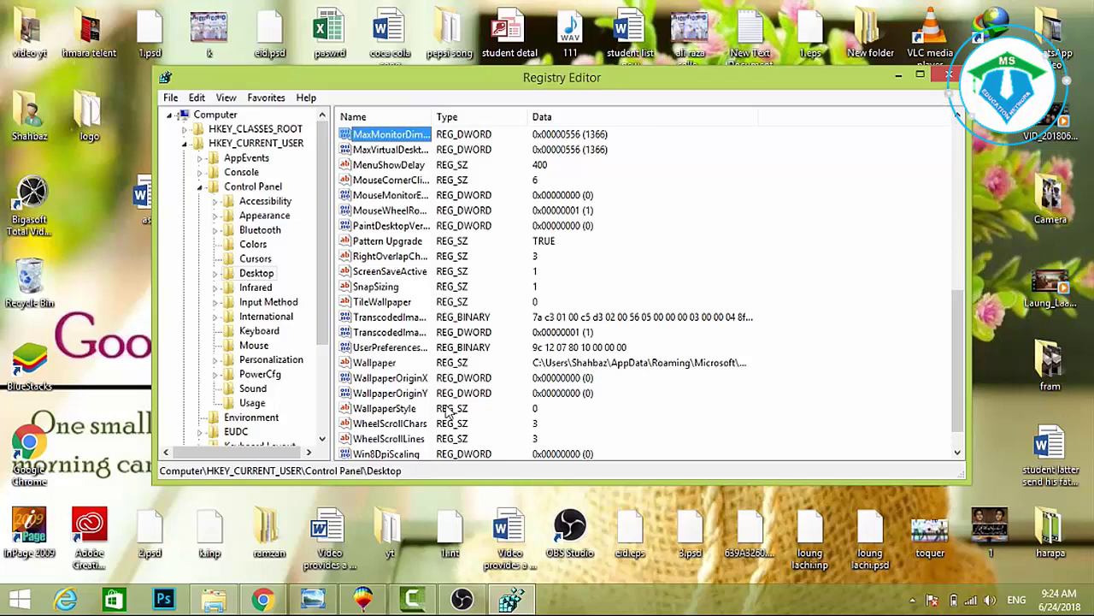
double_click(374, 167)
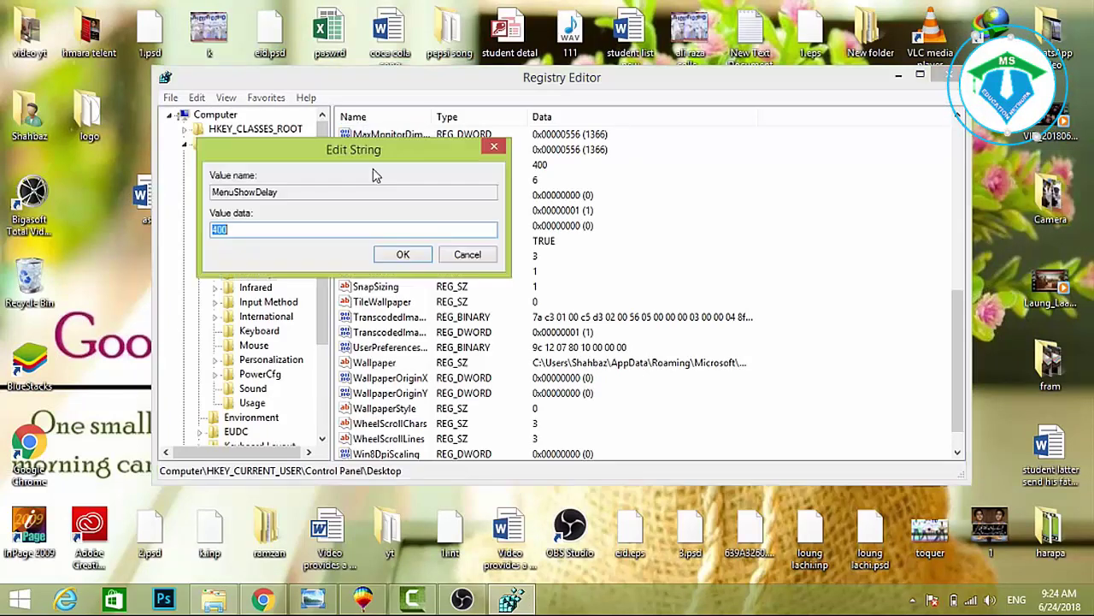
drag(356, 146, 565, 150)
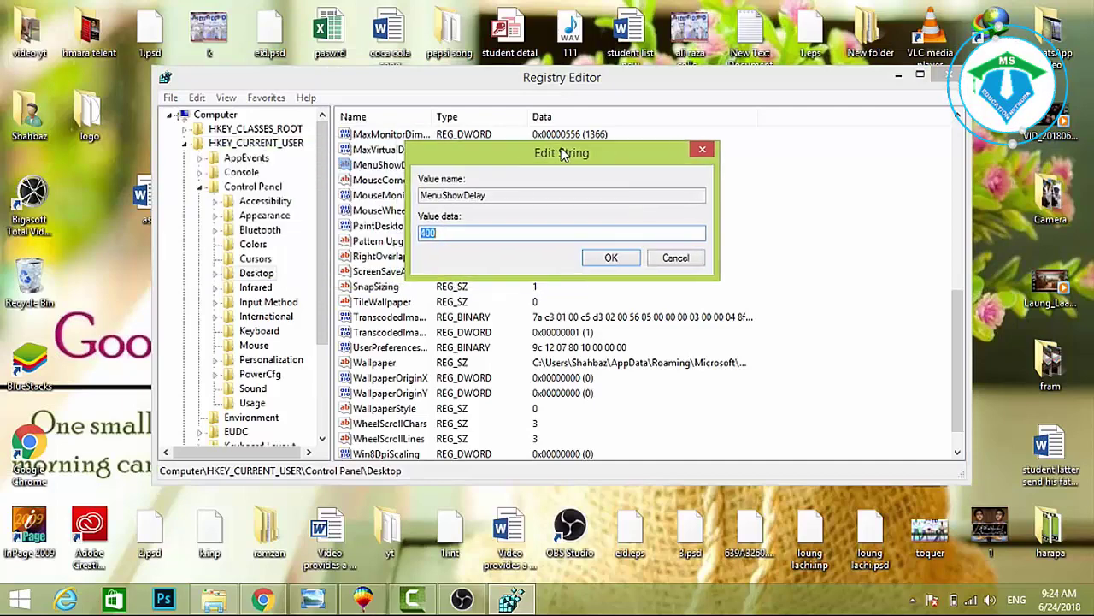
click(446, 237)
drag(447, 237, 420, 238)
key(BackSpace)
text(0)
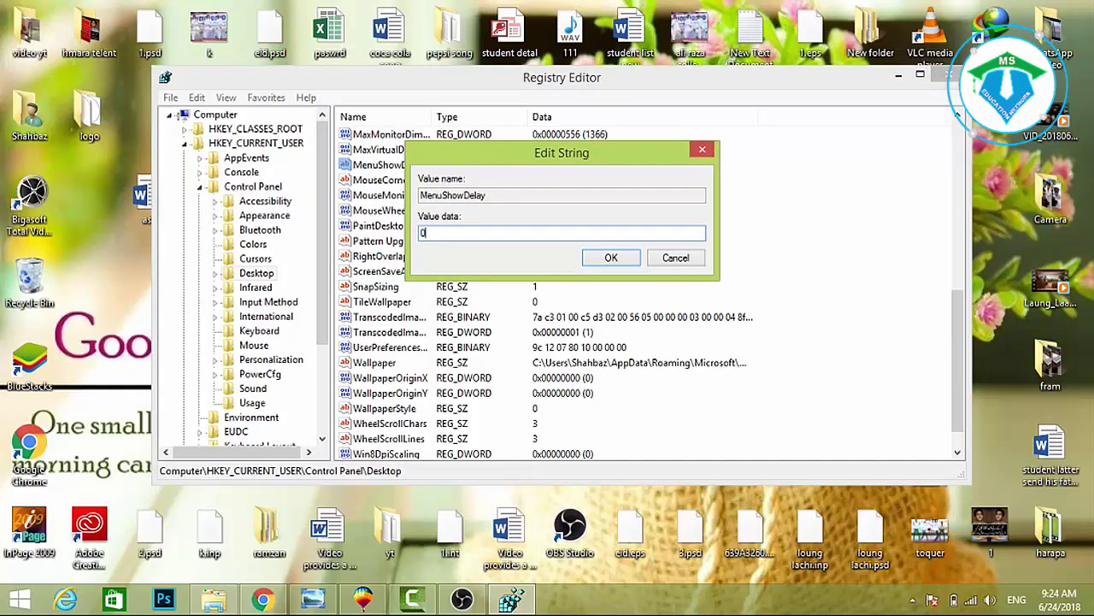
click(611, 258)
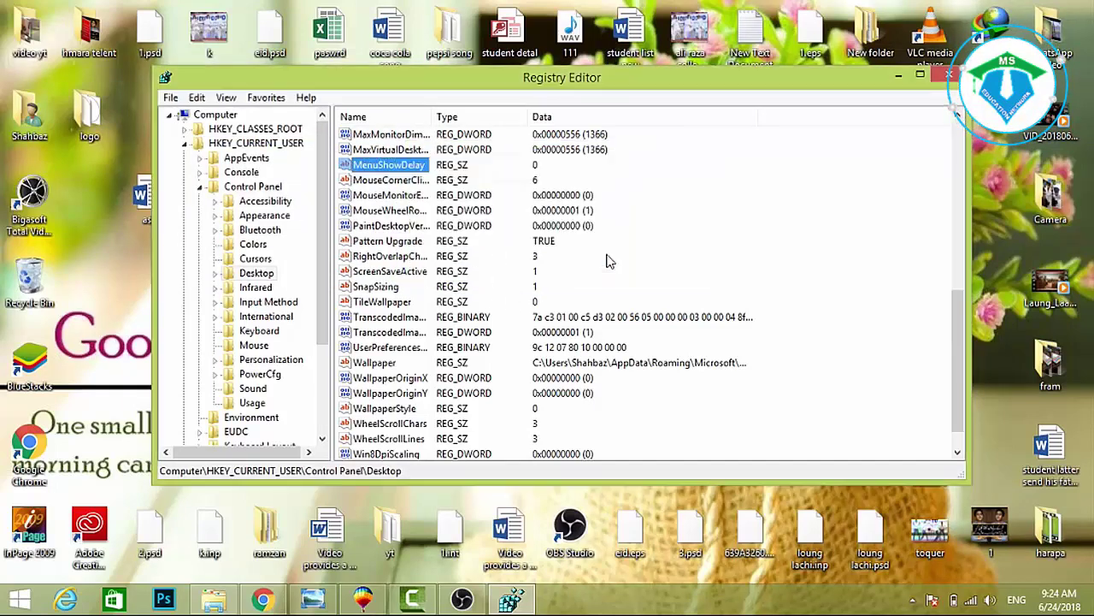
Close the Registry Editor and refresh the desktop several times
click(950, 83)
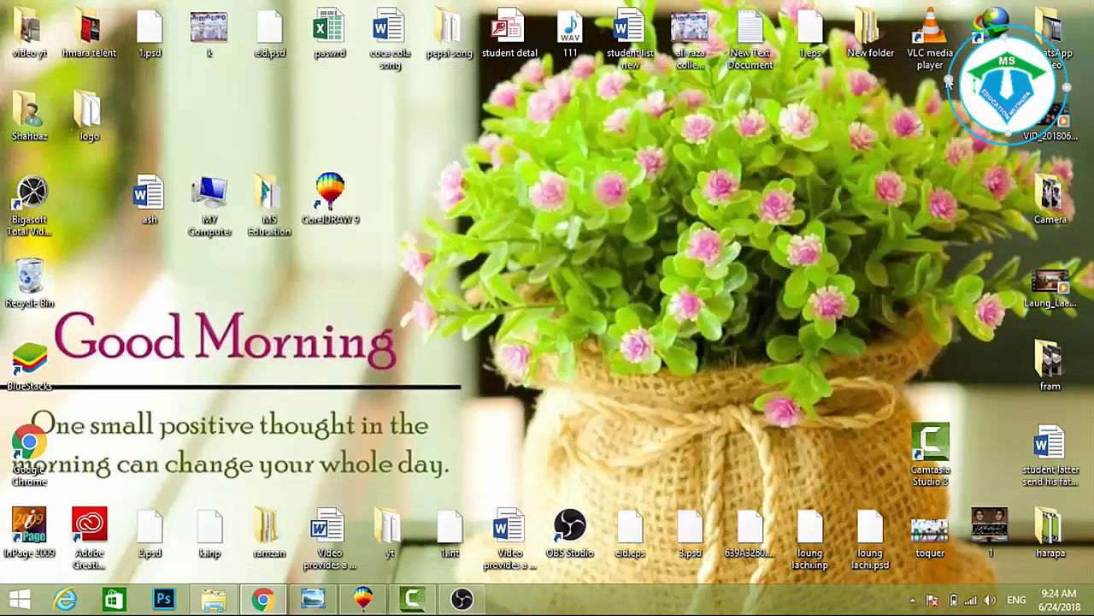
right_click(613, 259)
click(622, 301)
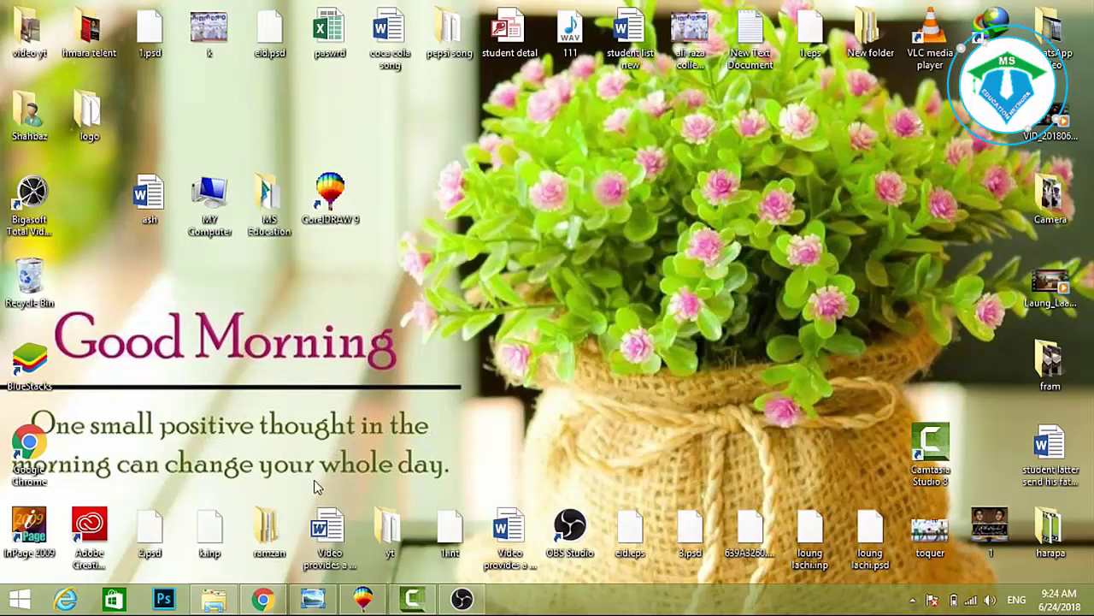
click(363, 600)
click(359, 603)
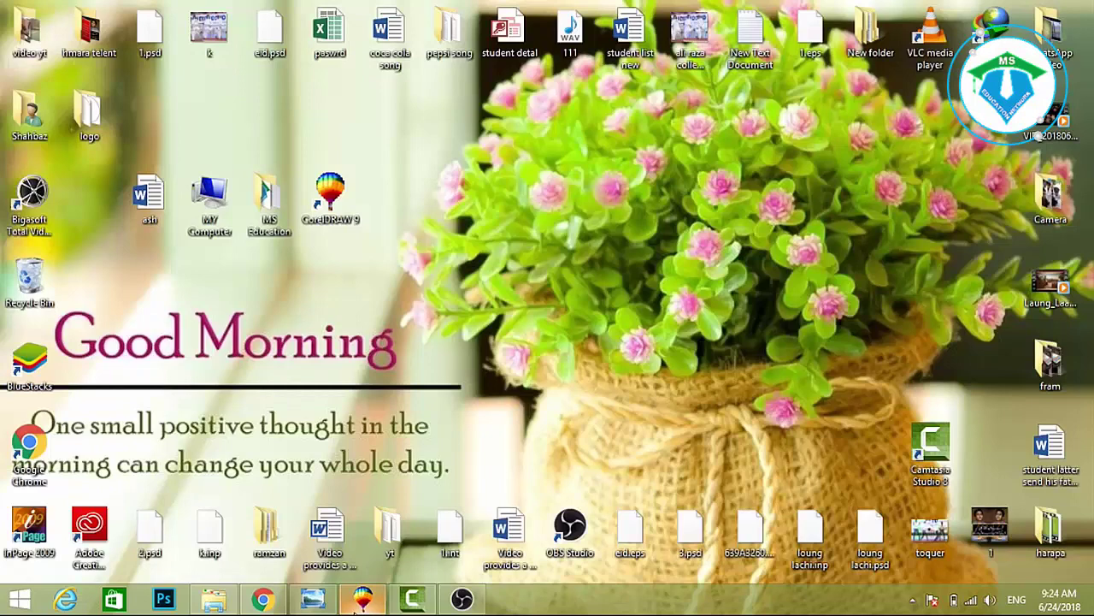
right_click(459, 282)
click(481, 330)
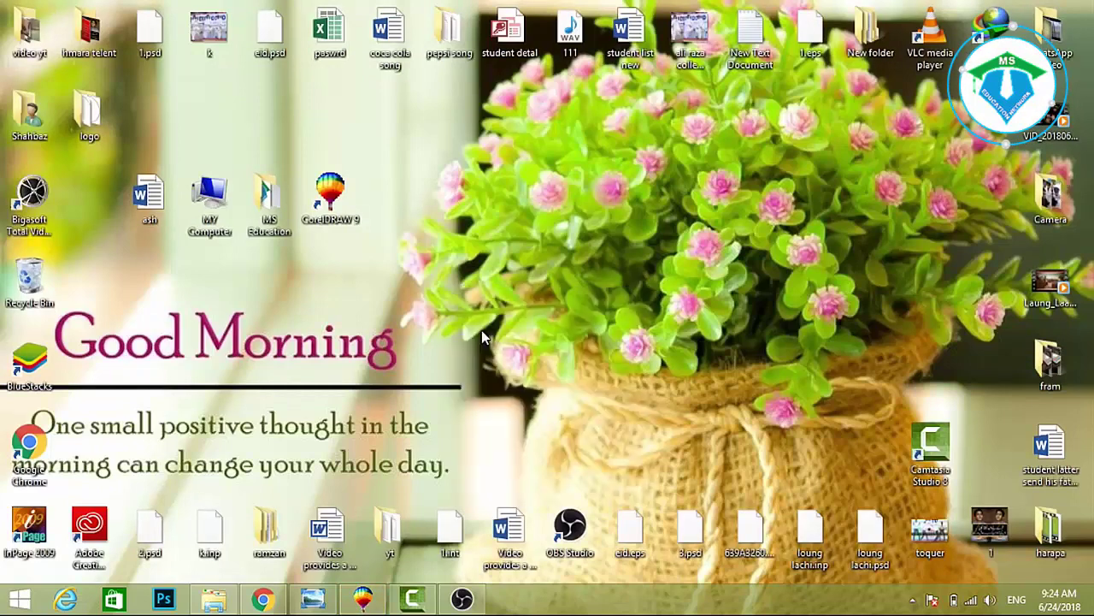
right_click(415, 220)
click(453, 263)
right_click(452, 266)
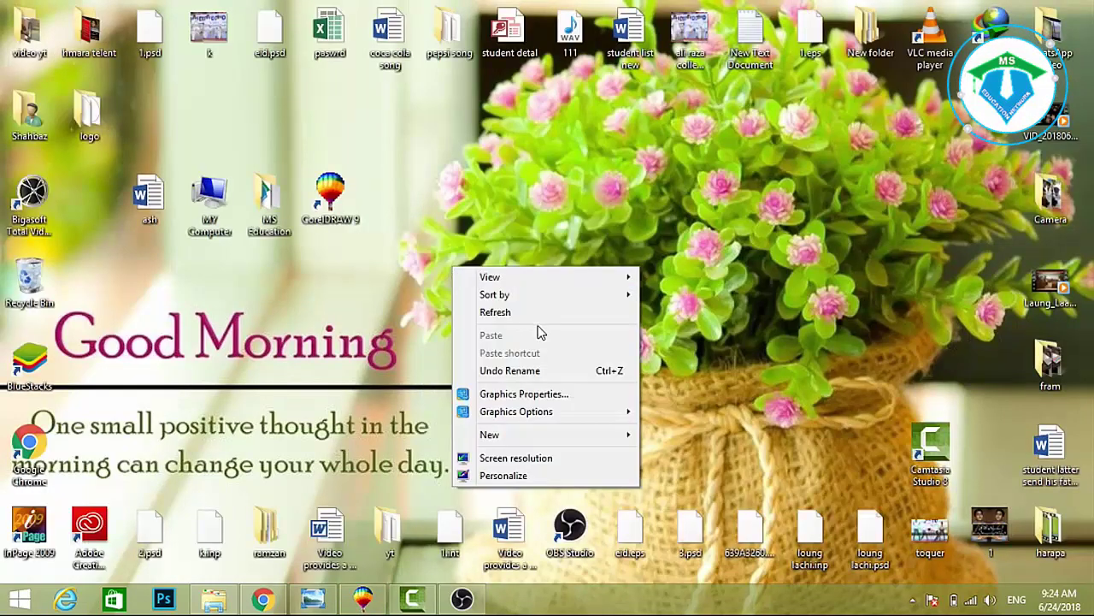
click(533, 312)
right_click(523, 219)
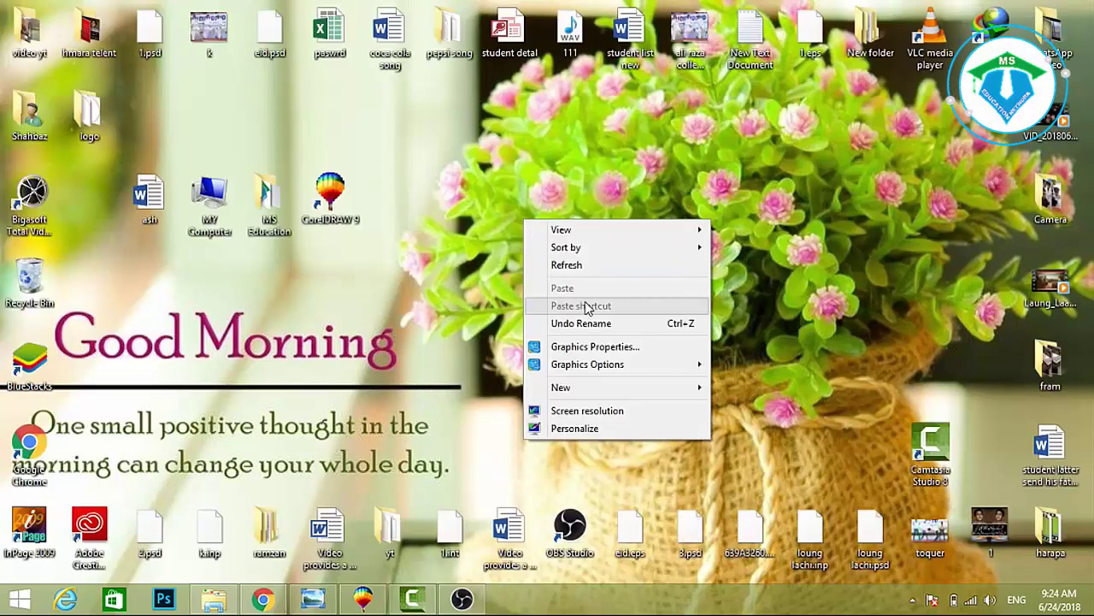
click(584, 264)
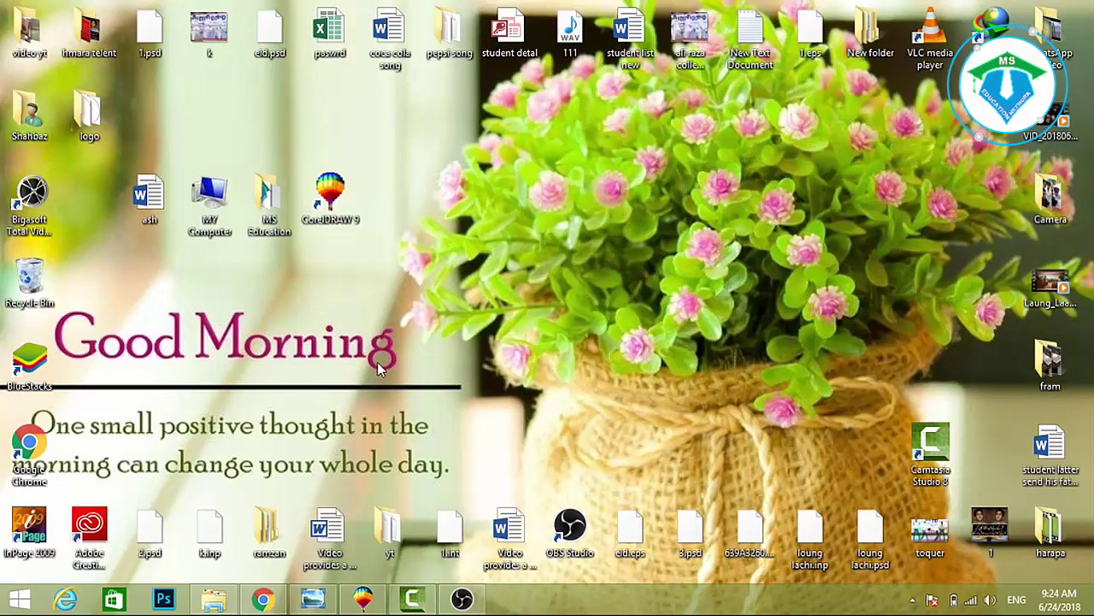
Refresh the desktop once more and open the temporary files folder by running %temp% from the Run dialog
key(super+r)
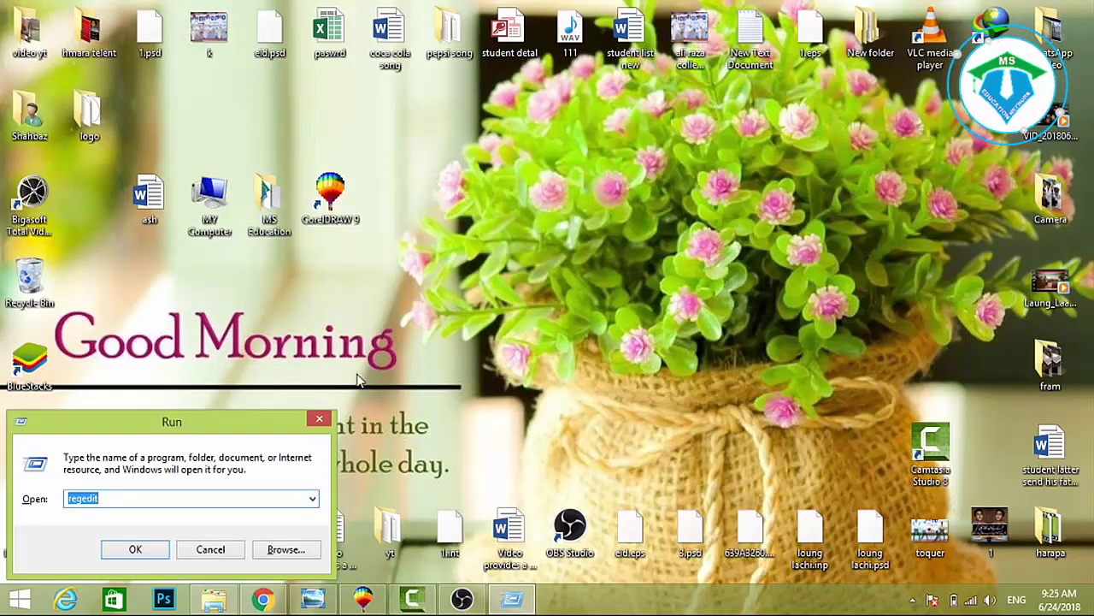
click(319, 418)
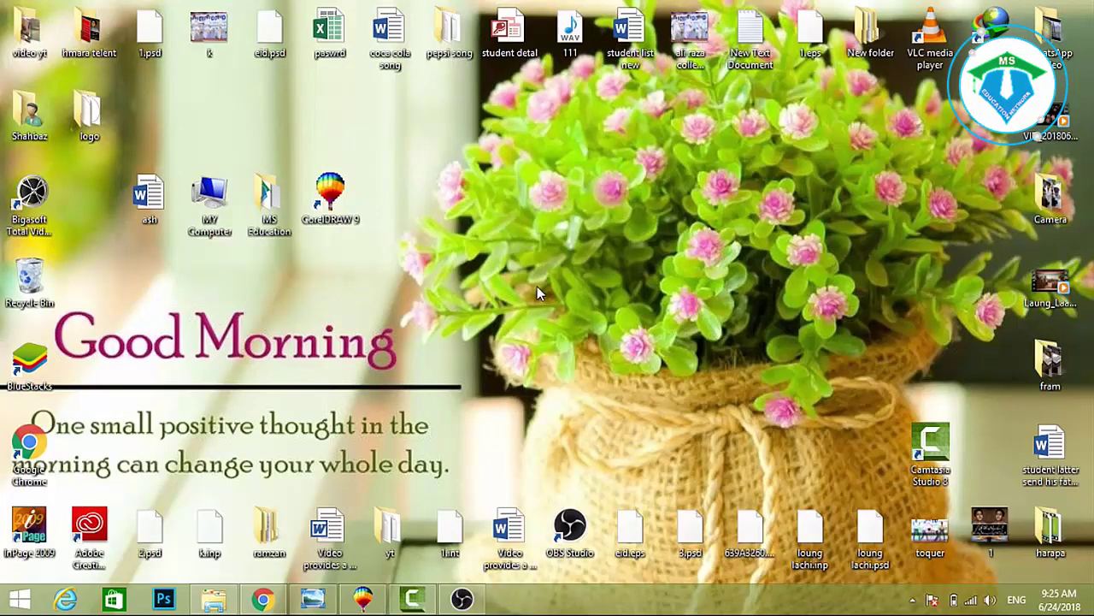
right_click(537, 286)
click(577, 335)
key(super+r)
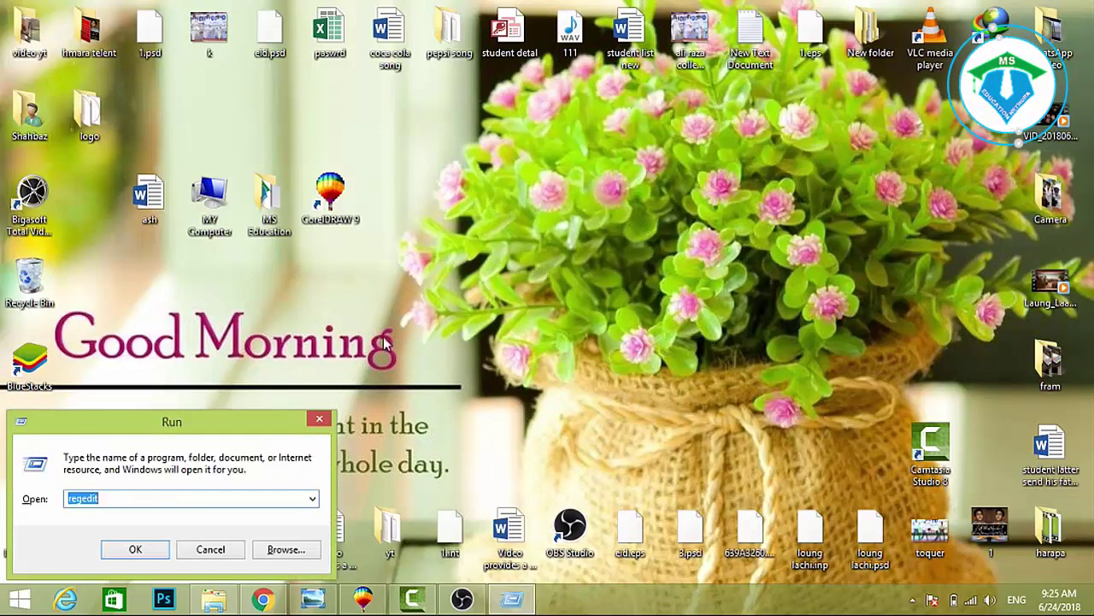
drag(235, 427, 624, 237)
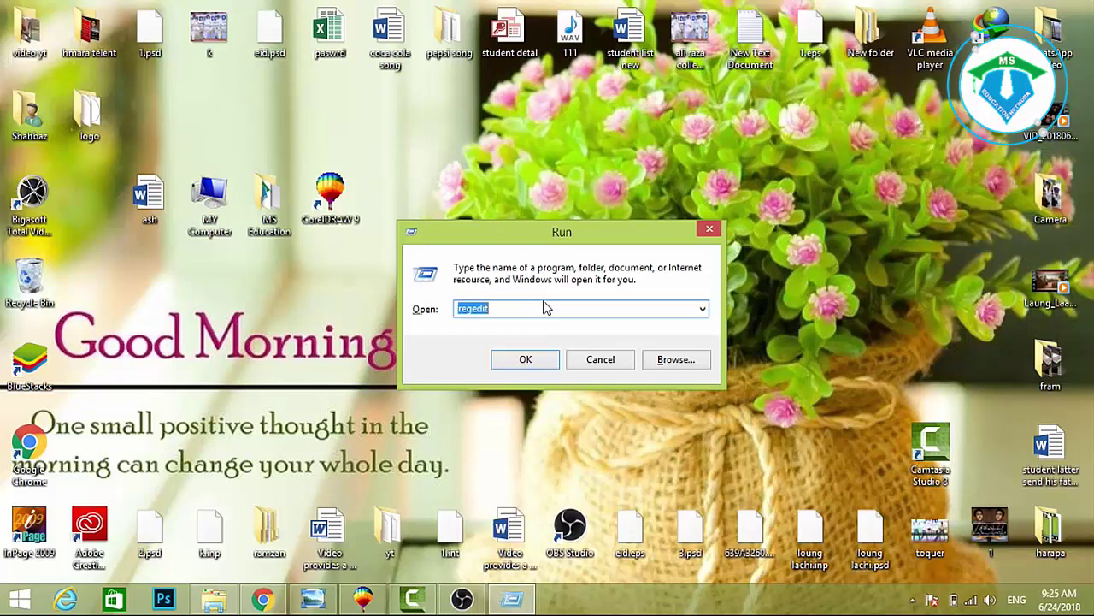
text(%)
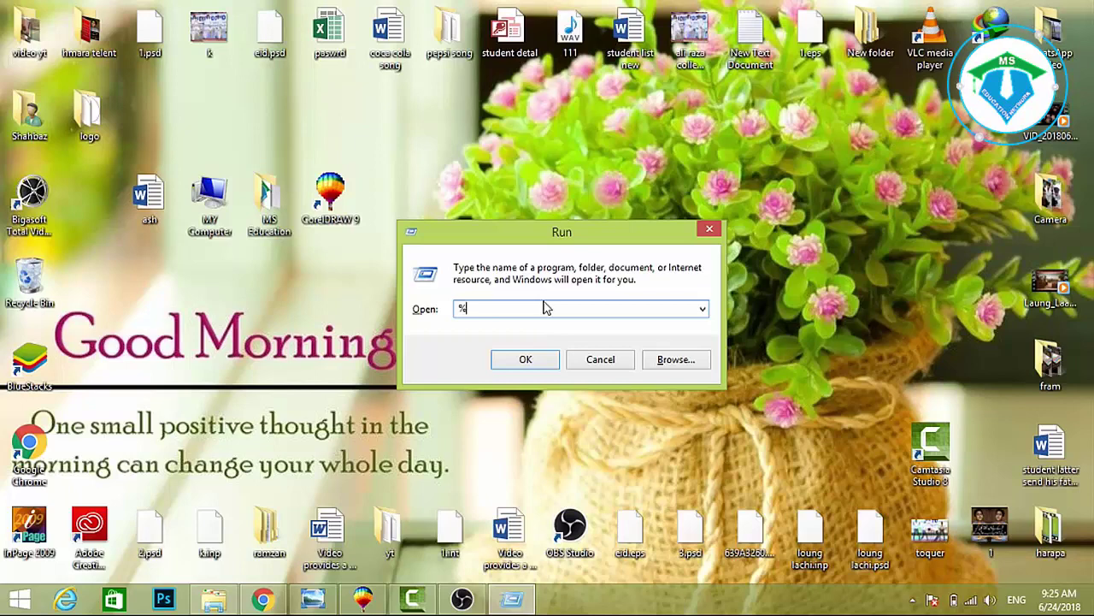
text(tem)
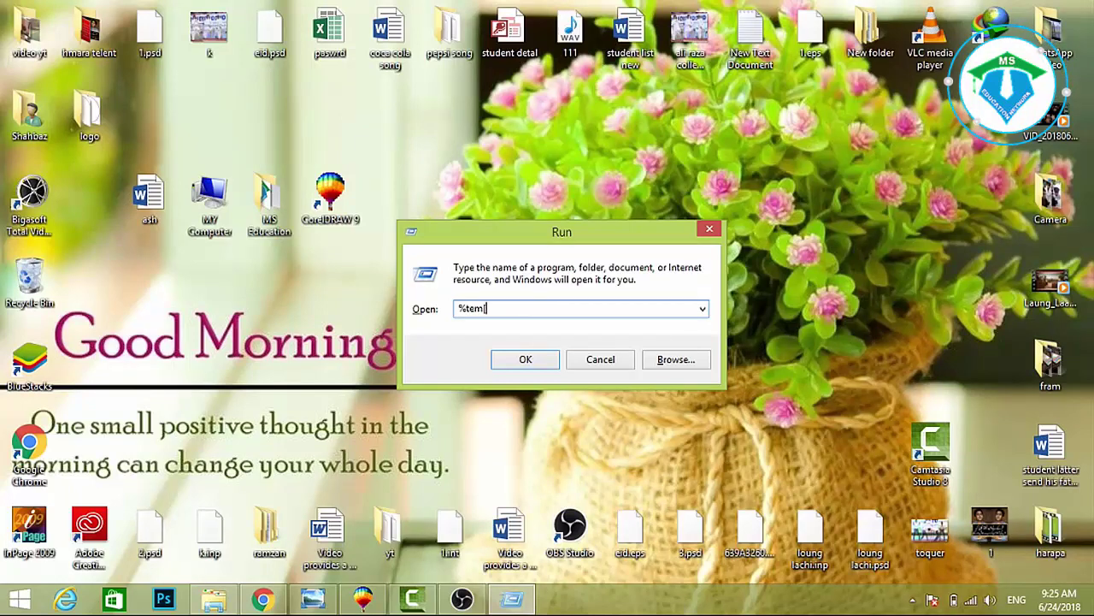
text(p%)
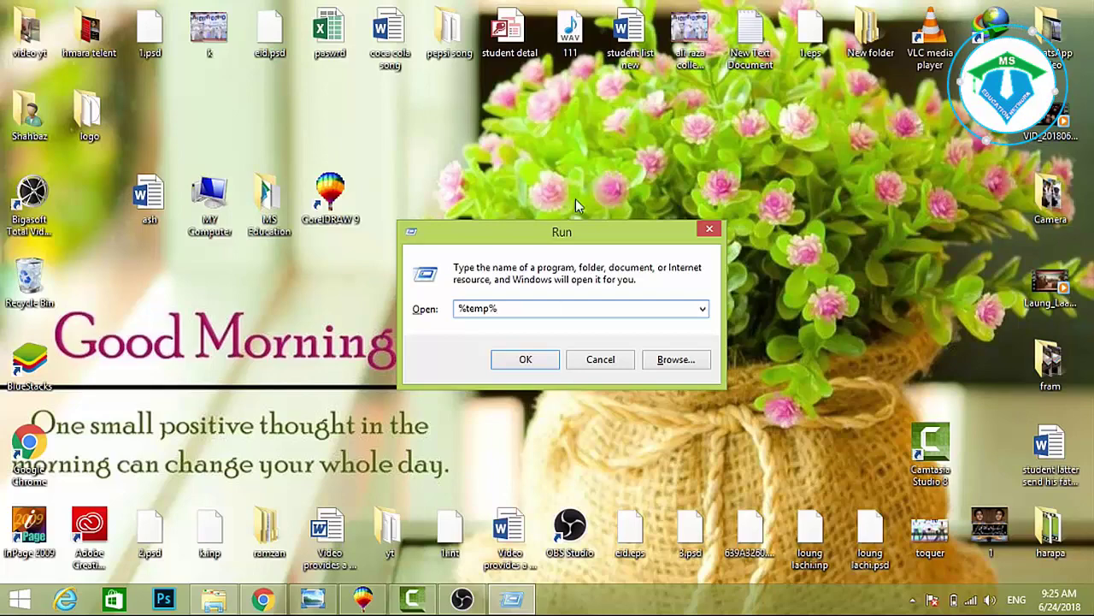
click(523, 359)
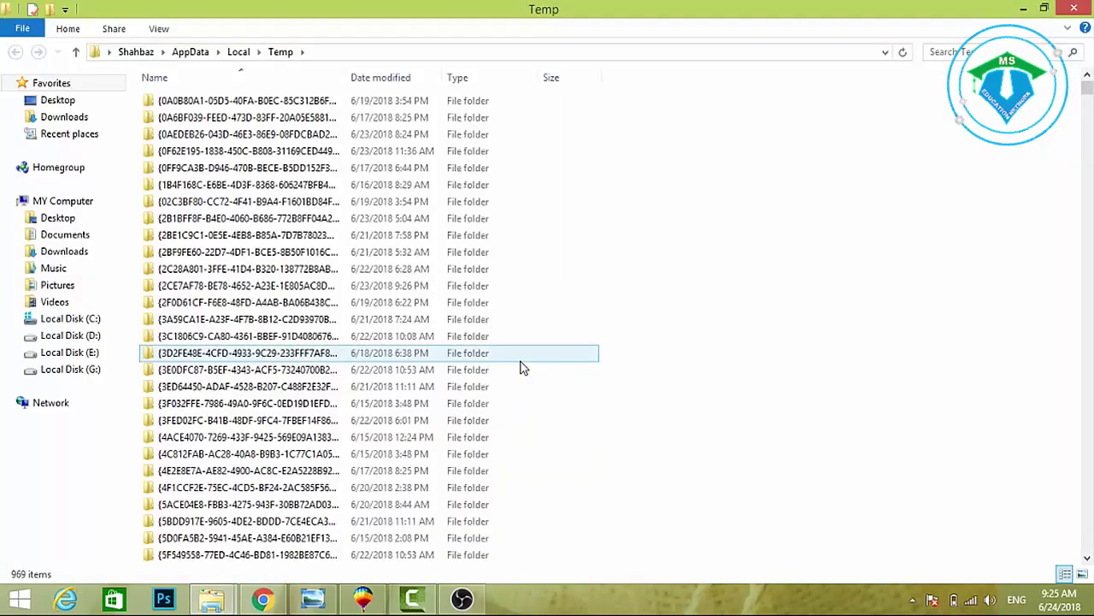
Permanently delete all items in the Temp folder, skipping every file that is in use
drag(1087, 90, 1091, 9)
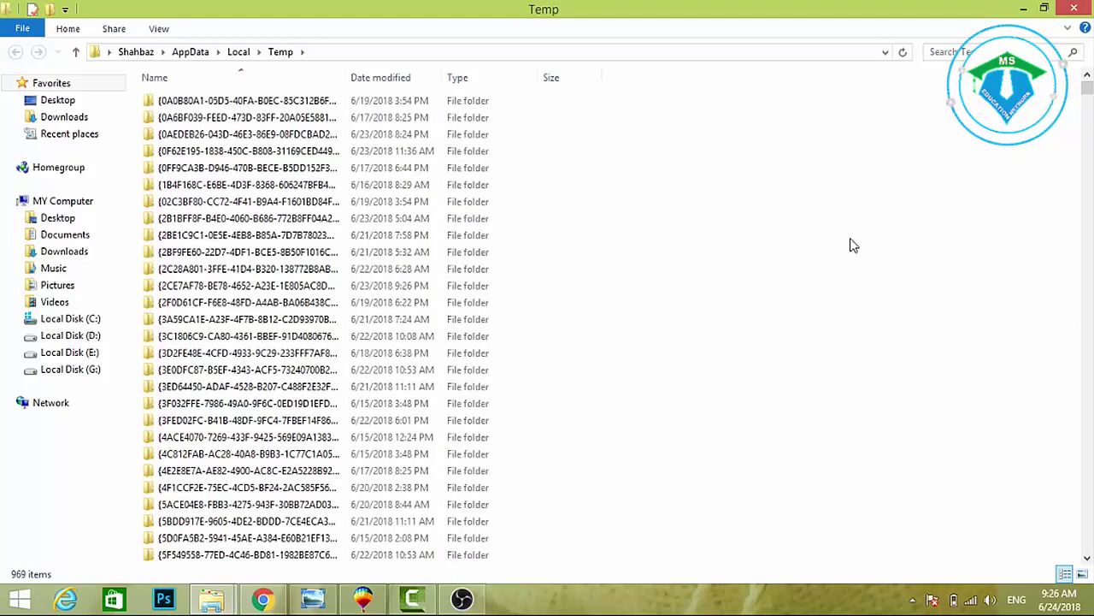
key(ctrl+a)
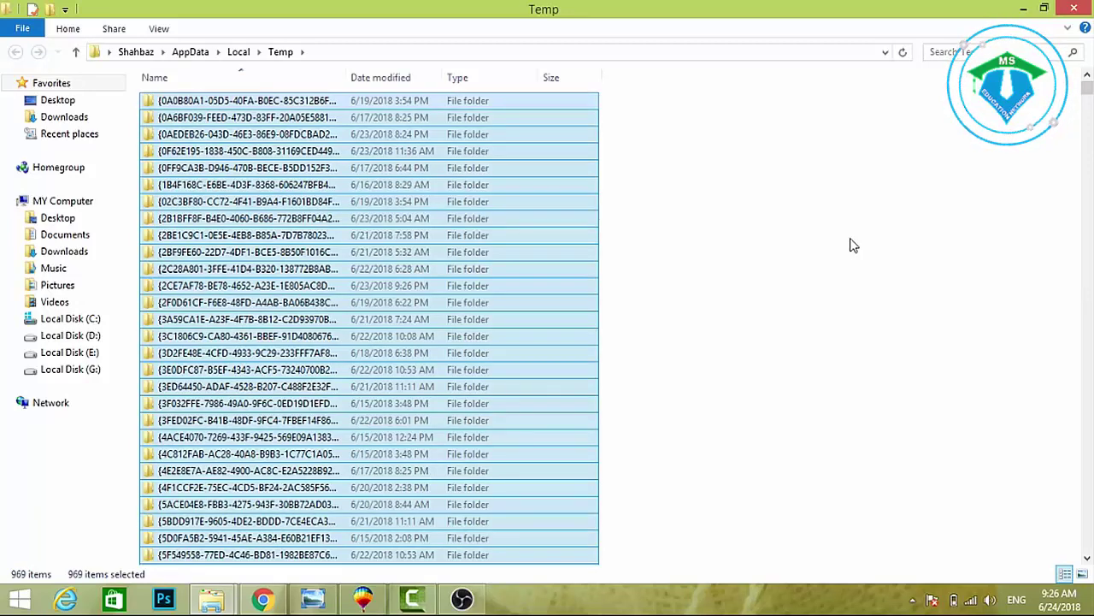
key(shift+Delete)
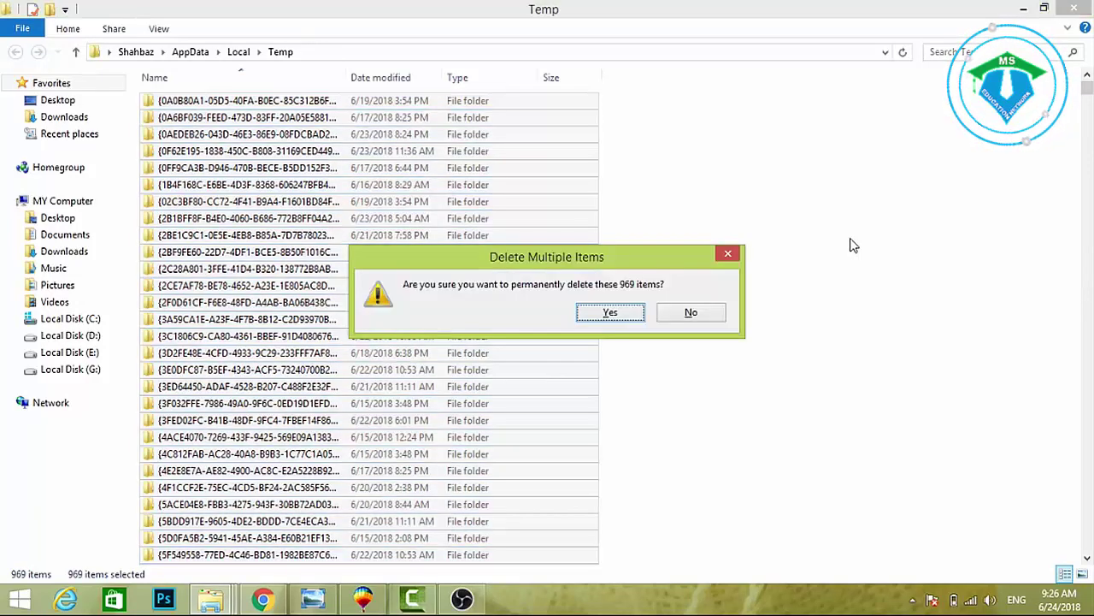
click(598, 318)
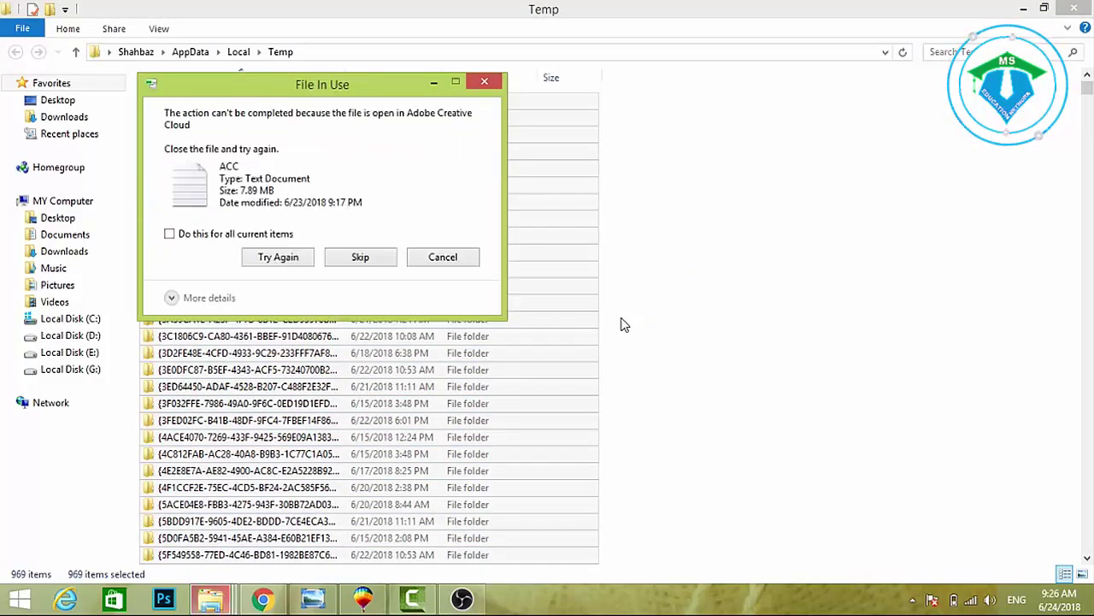
click(375, 256)
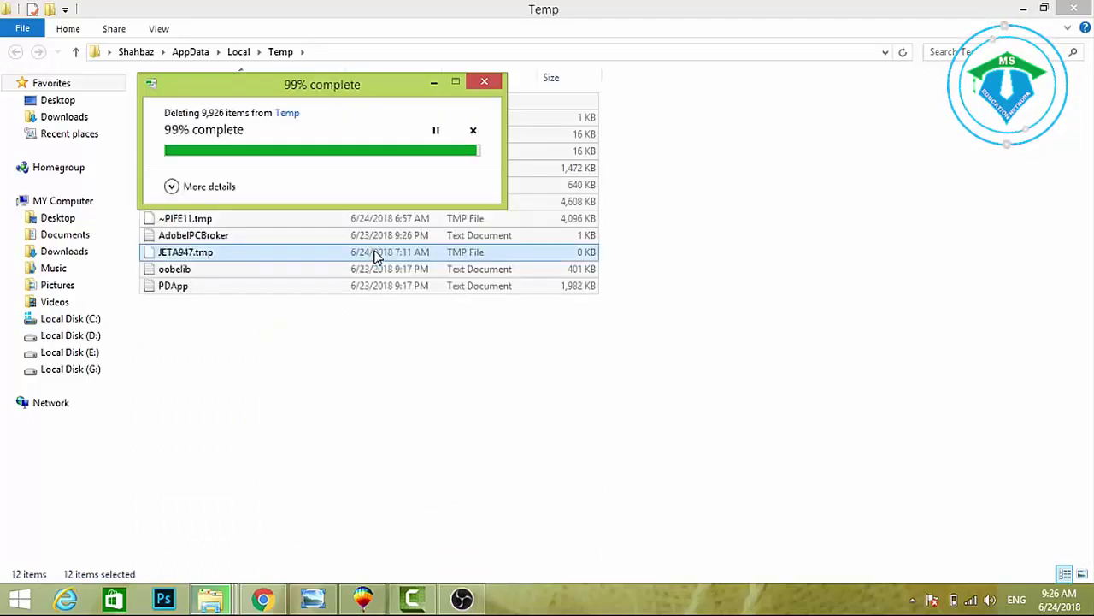
click(373, 260)
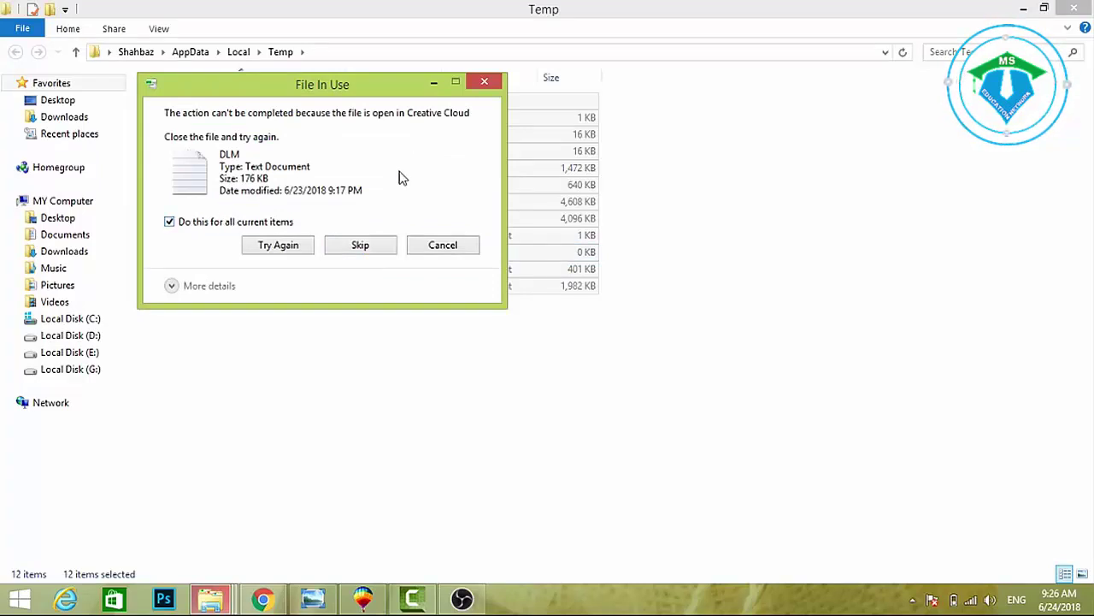
click(358, 246)
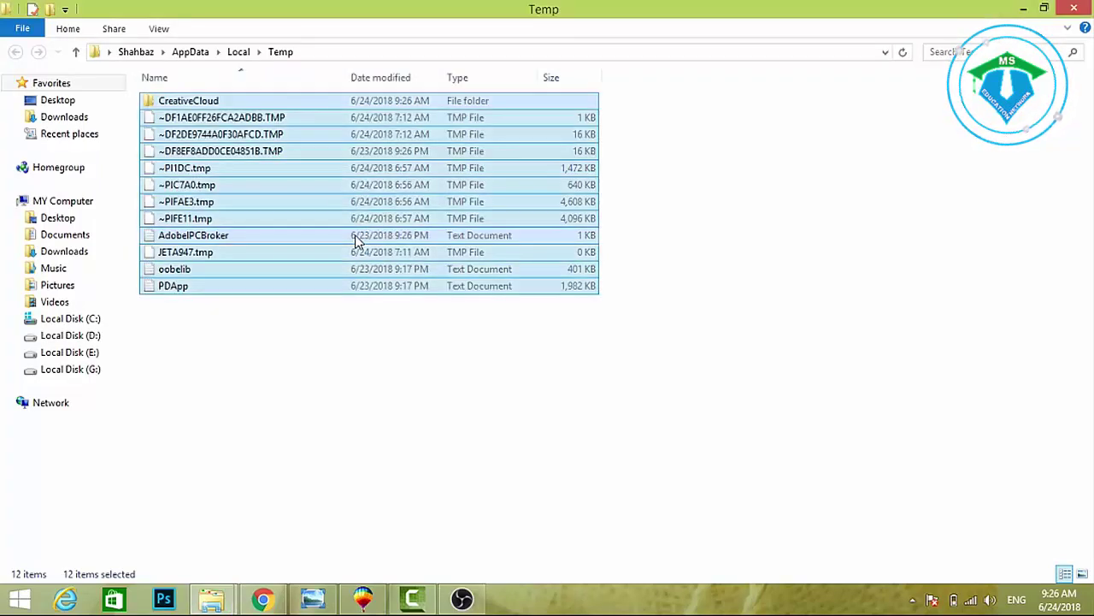
Return to the desktop, refresh it, and check the Recycle Bin before closing it again
click(322, 396)
key(super+d)
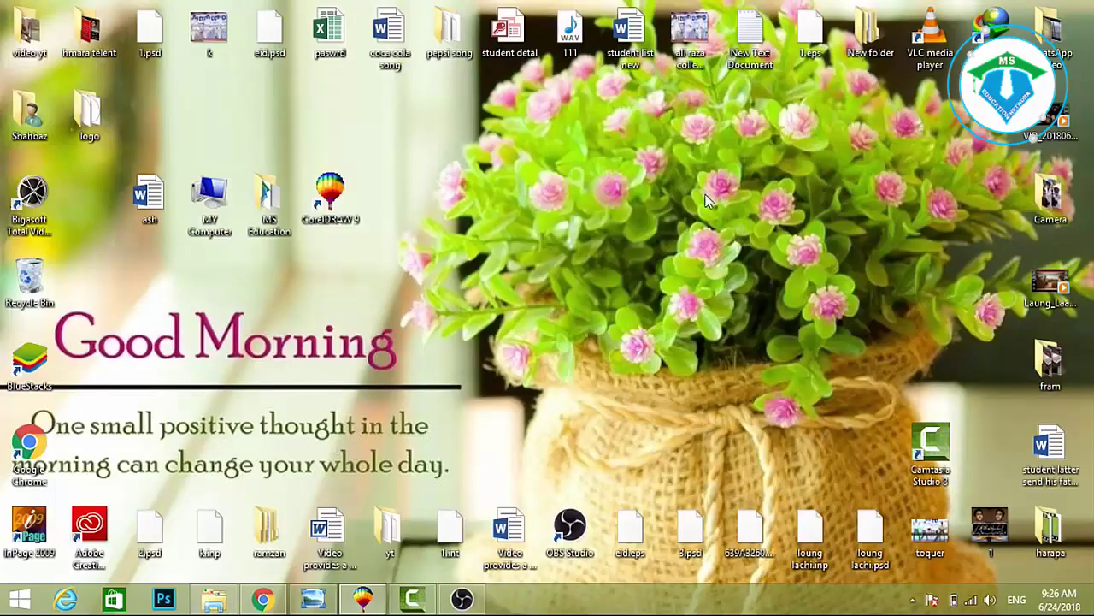
right_click(609, 169)
click(654, 216)
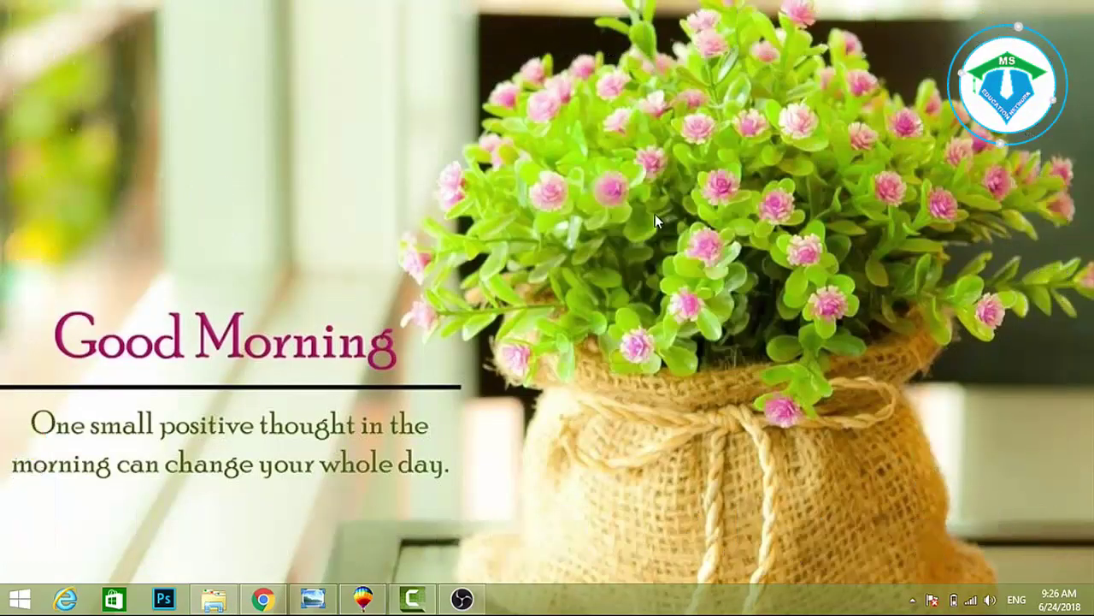
double_click(33, 291)
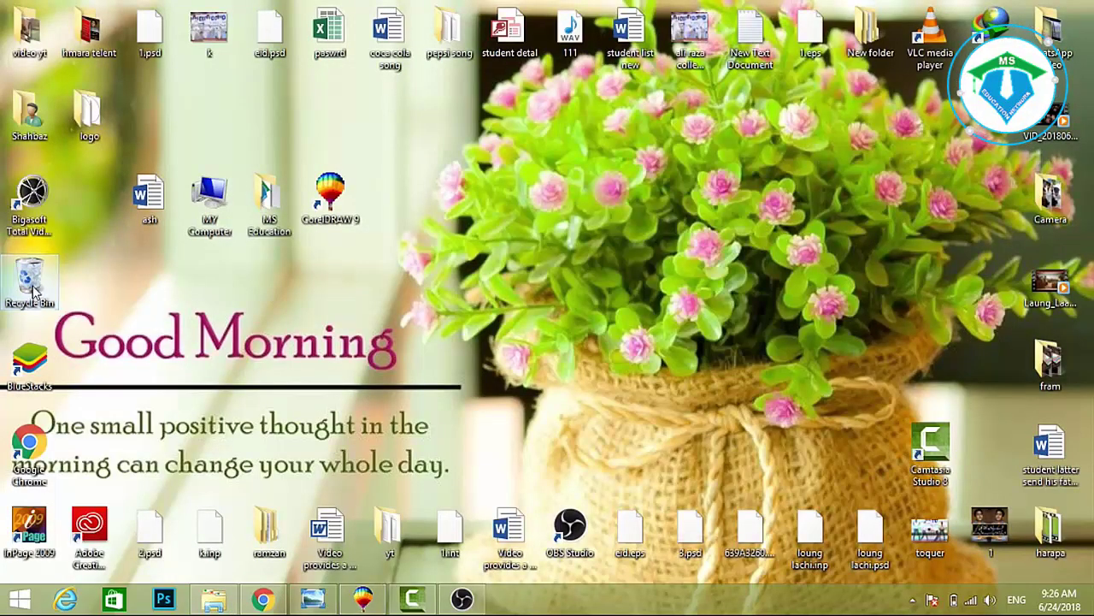
key(alt+F4)
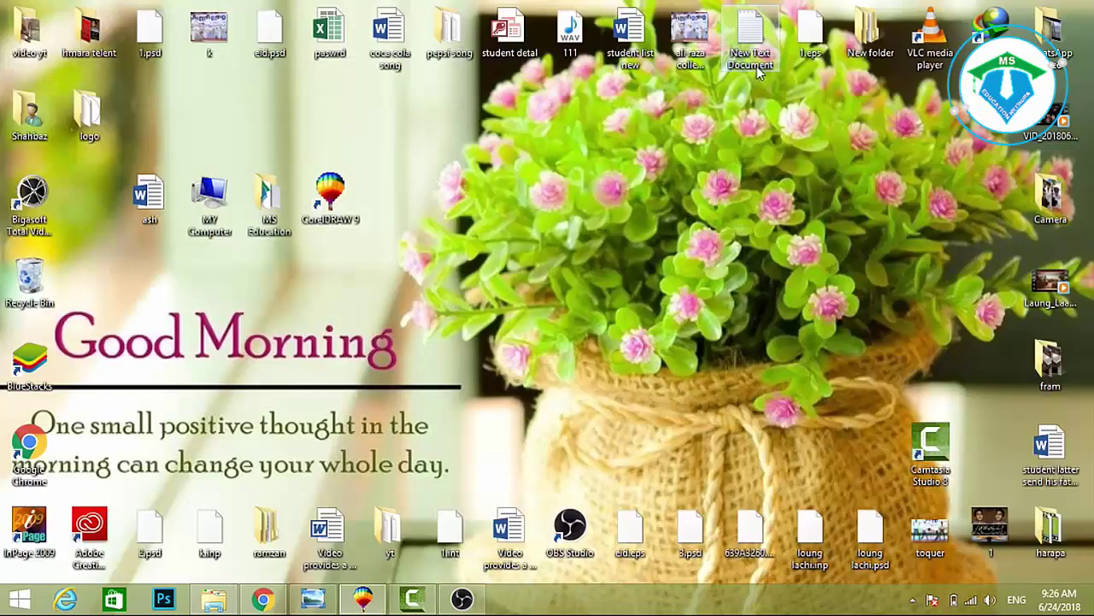
right_click(489, 242)
click(511, 289)
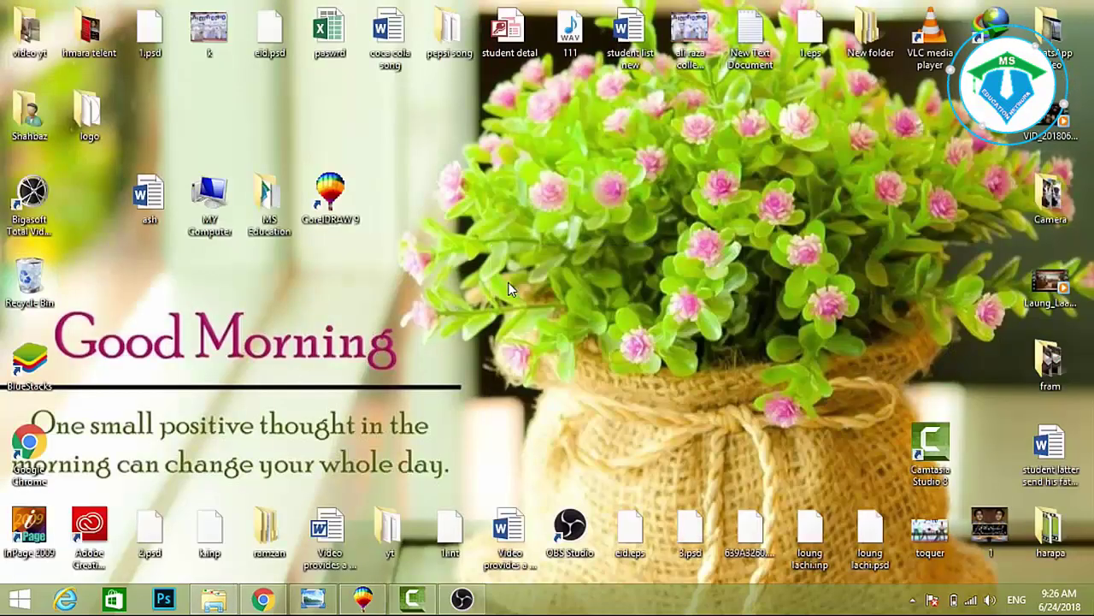
Open the Recent items folder by running recent from the Run dialog
key(super+r)
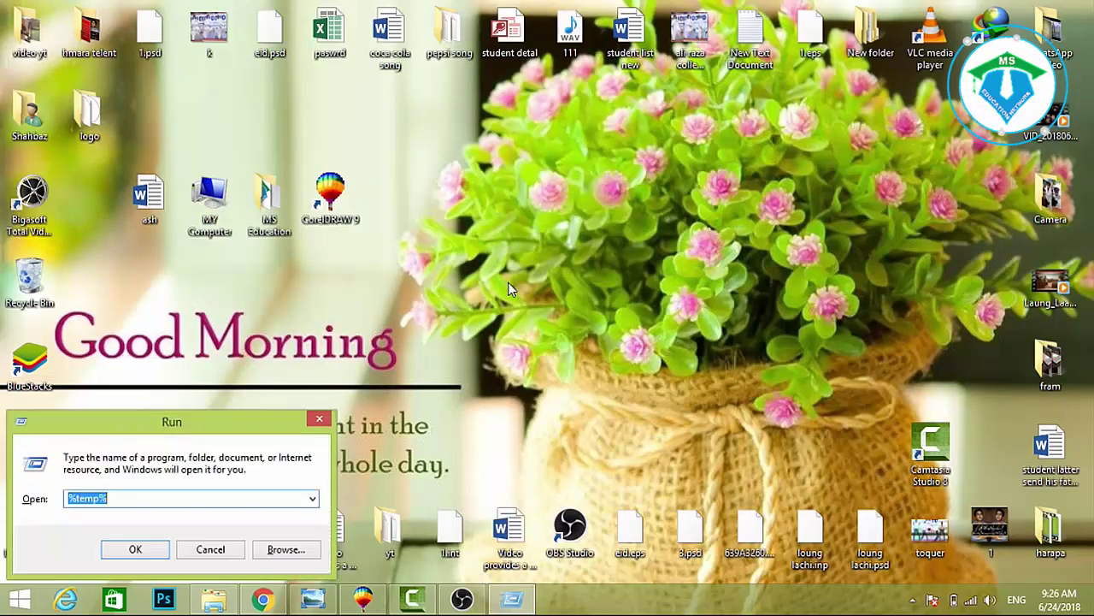
drag(177, 429, 484, 261)
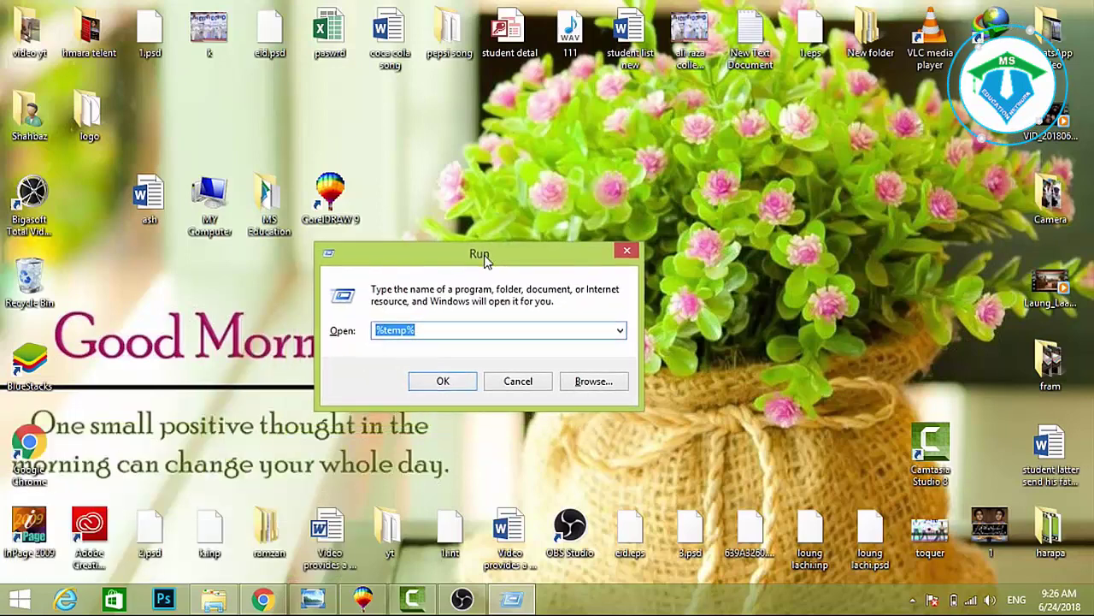
text(rec)
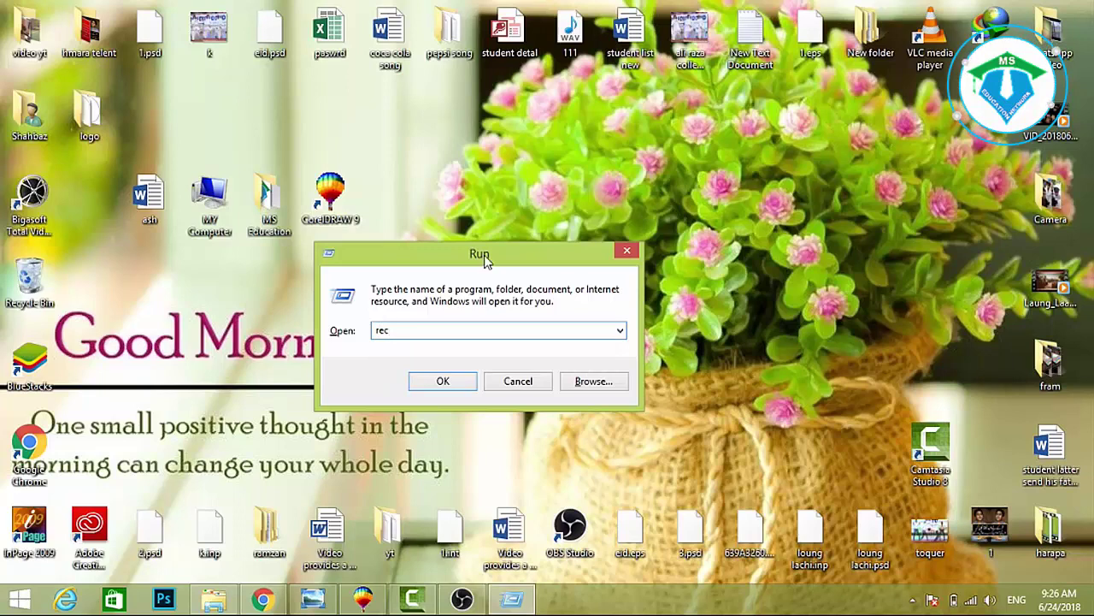
text(ent)
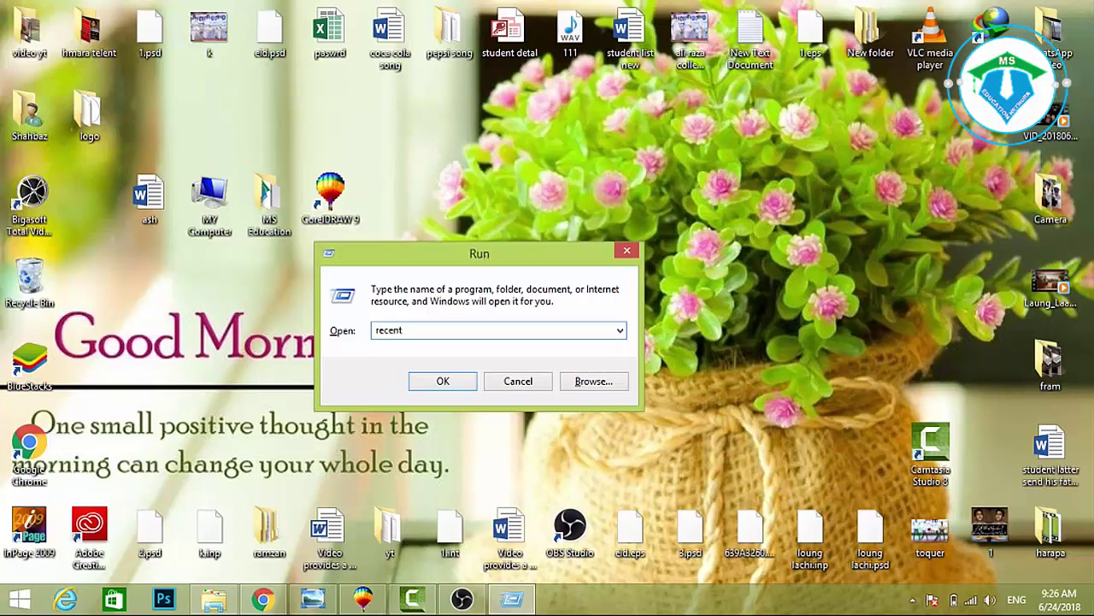
key(Return)
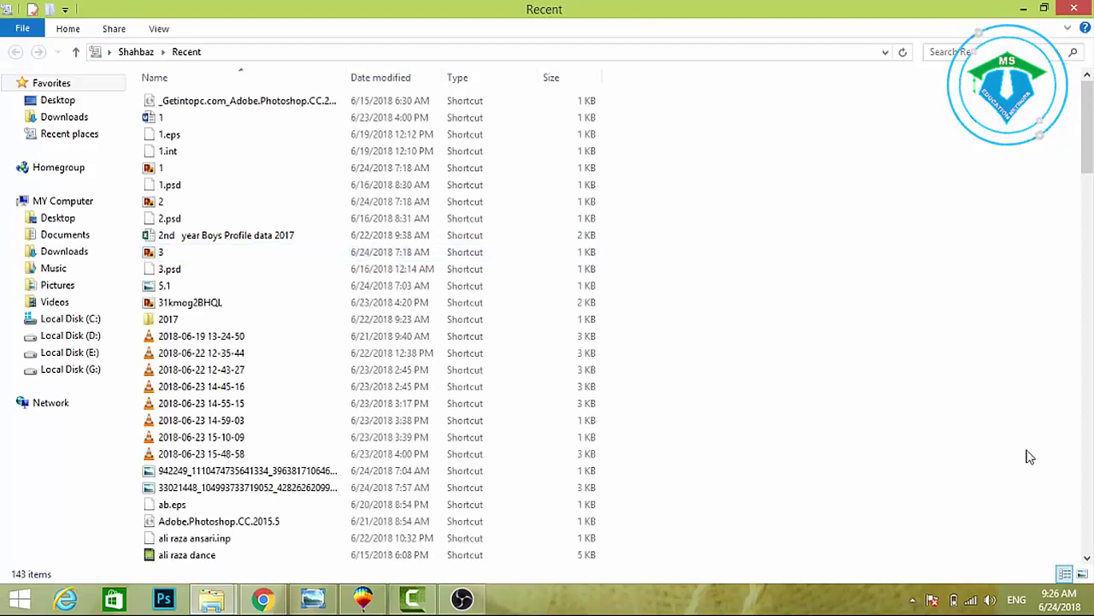
Show the Recent folder's items as large thumbnails, delete all of them, and close the folder
click(1083, 573)
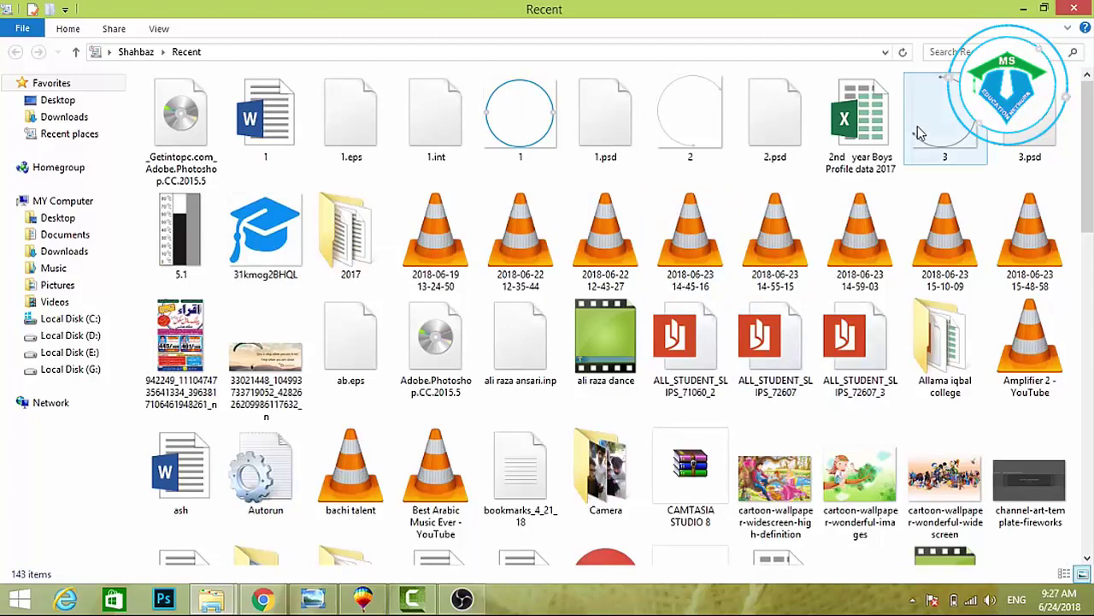
mouse_move(1088, 171)
mouse_down()
mouse_move(1090, 505)
mouse_move(1086, 151)
mouse_up()
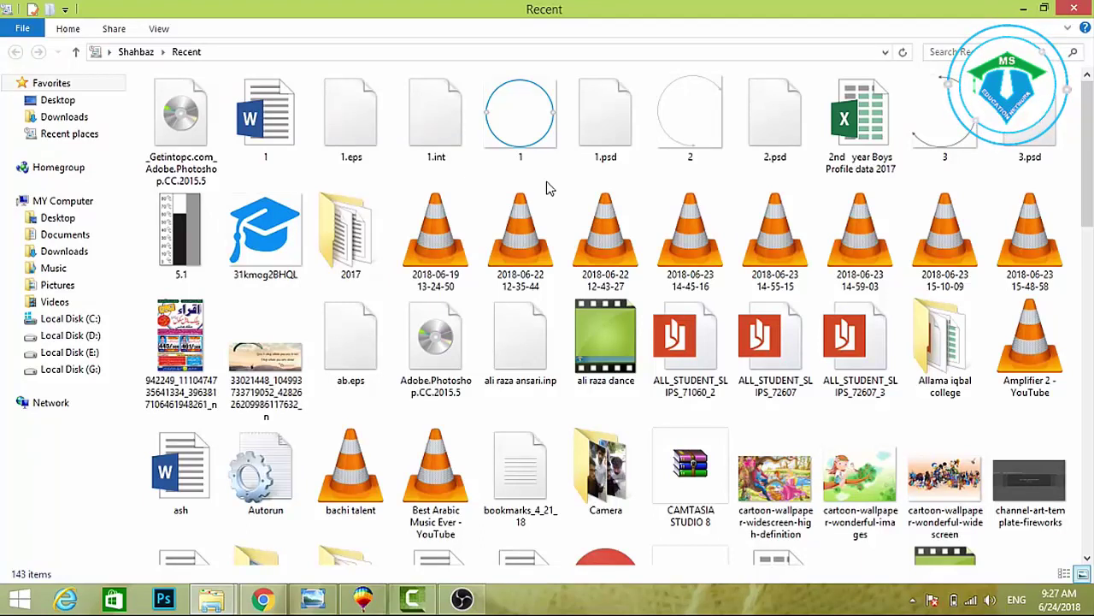
key(ctrl+a)
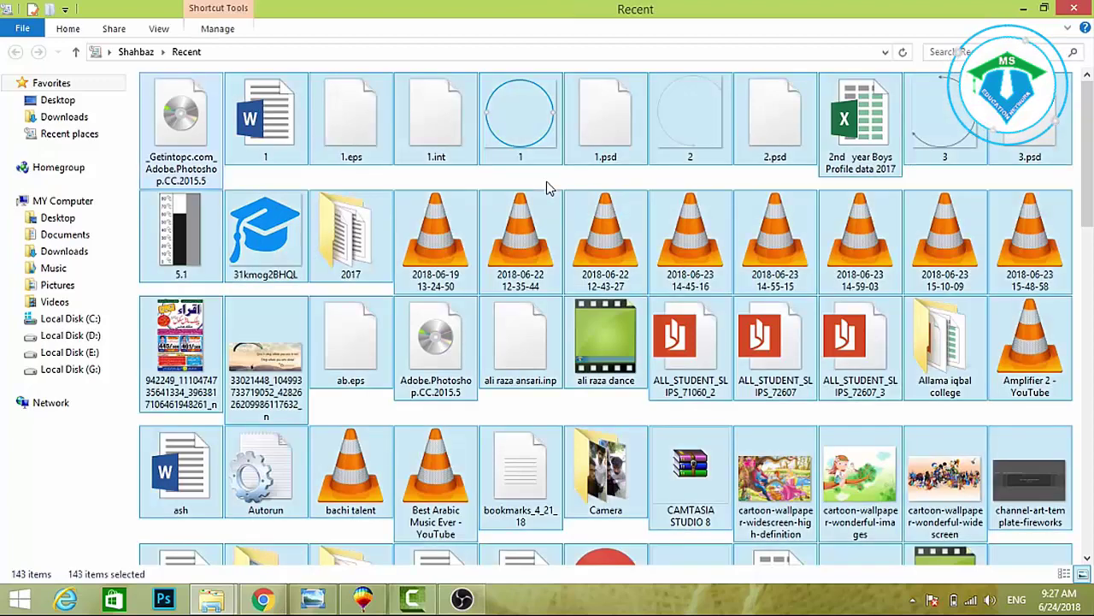
key(Delete)
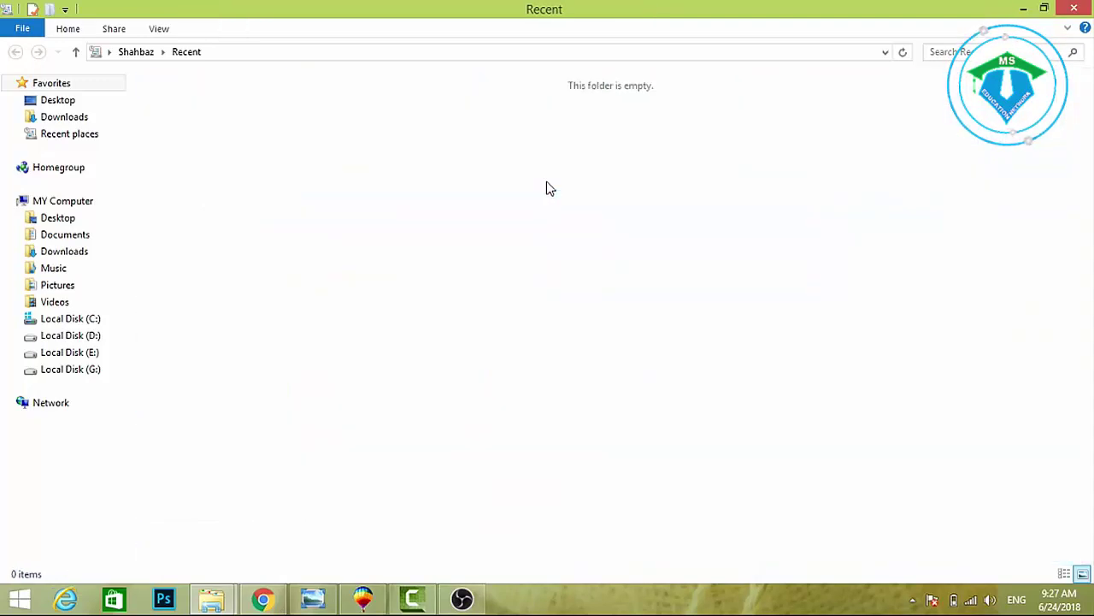
key(alt+F4)
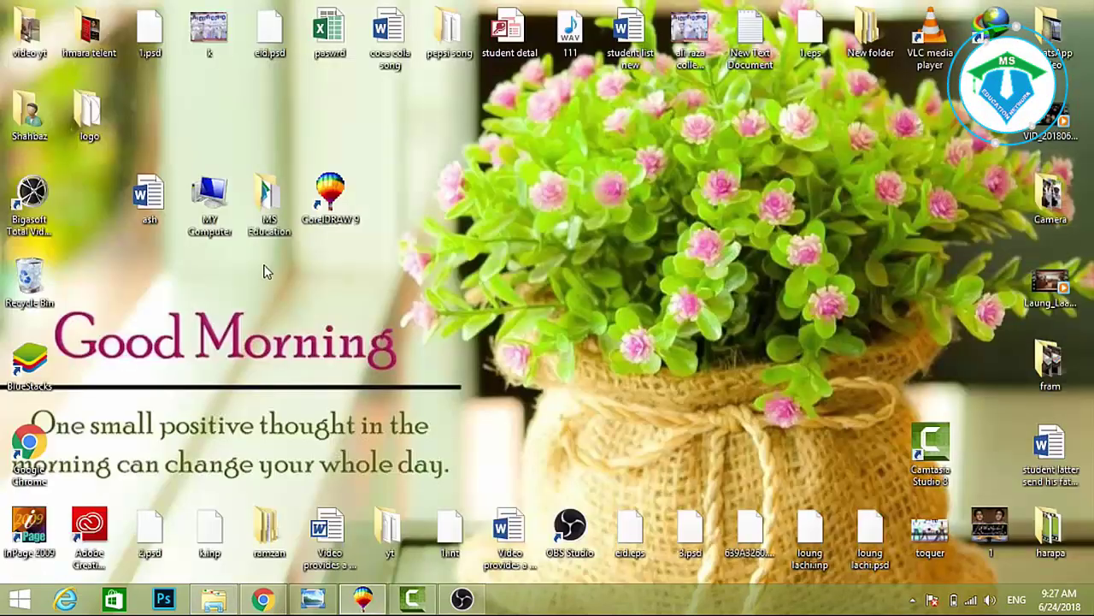
Empty the Recycle Bin on the desktop and confirm the permanent deletion
right_click(17, 289)
click(60, 315)
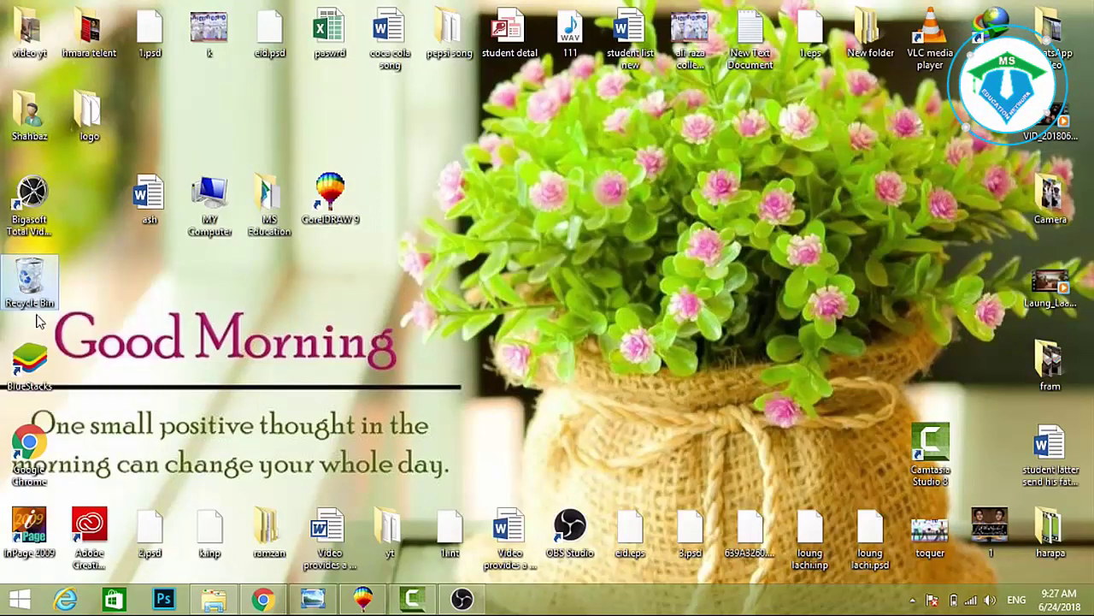
click(611, 363)
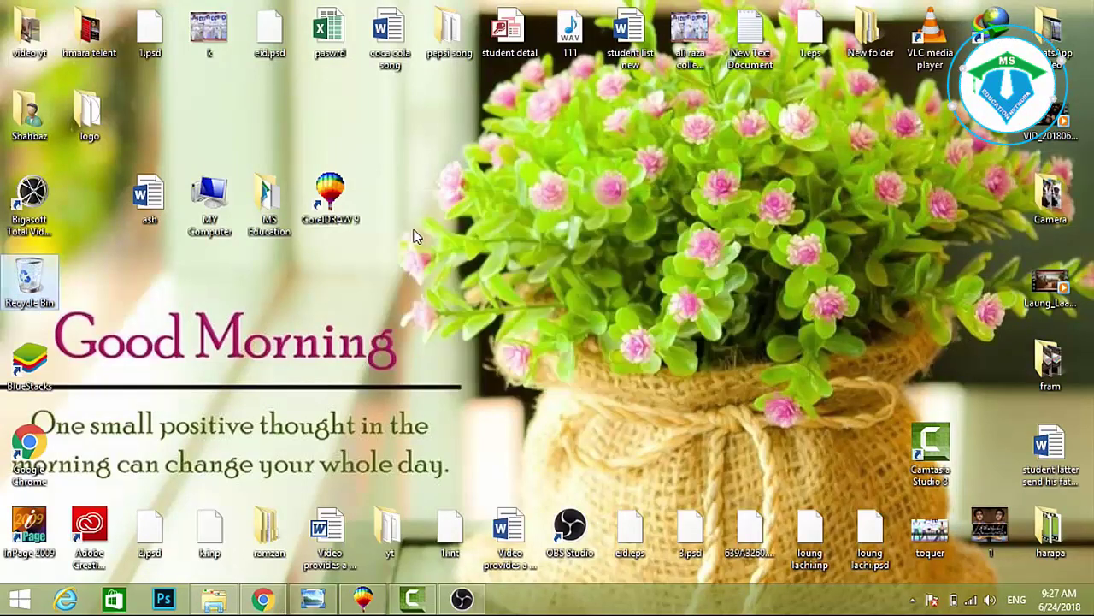
Open the user's profile folder from the desktop to check how quickly it responds, and close it again
double_click(30, 116)
double_click(486, 10)
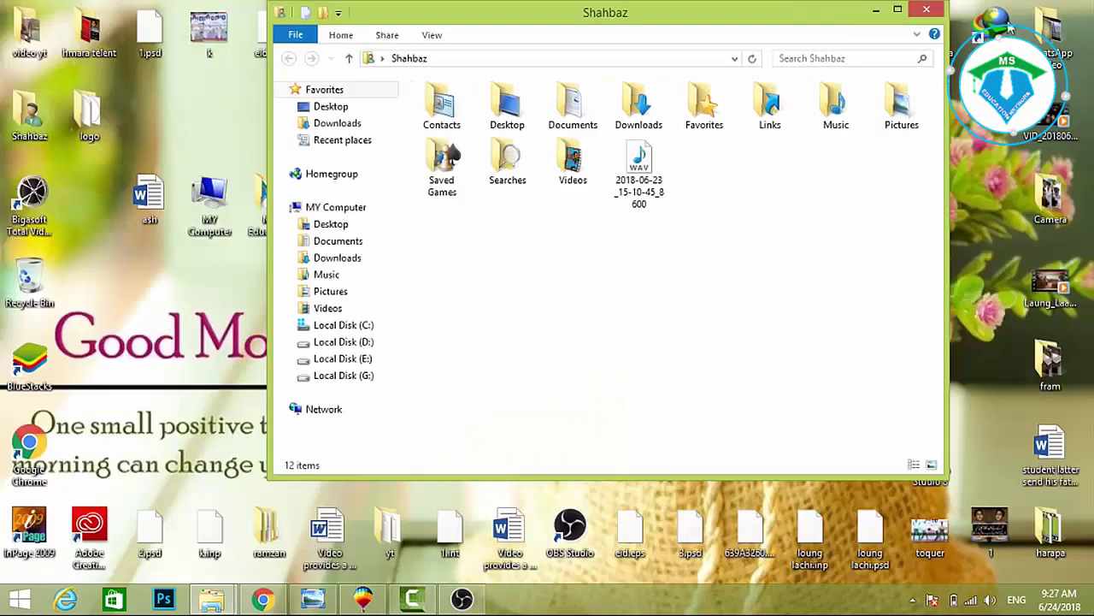
click(927, 10)
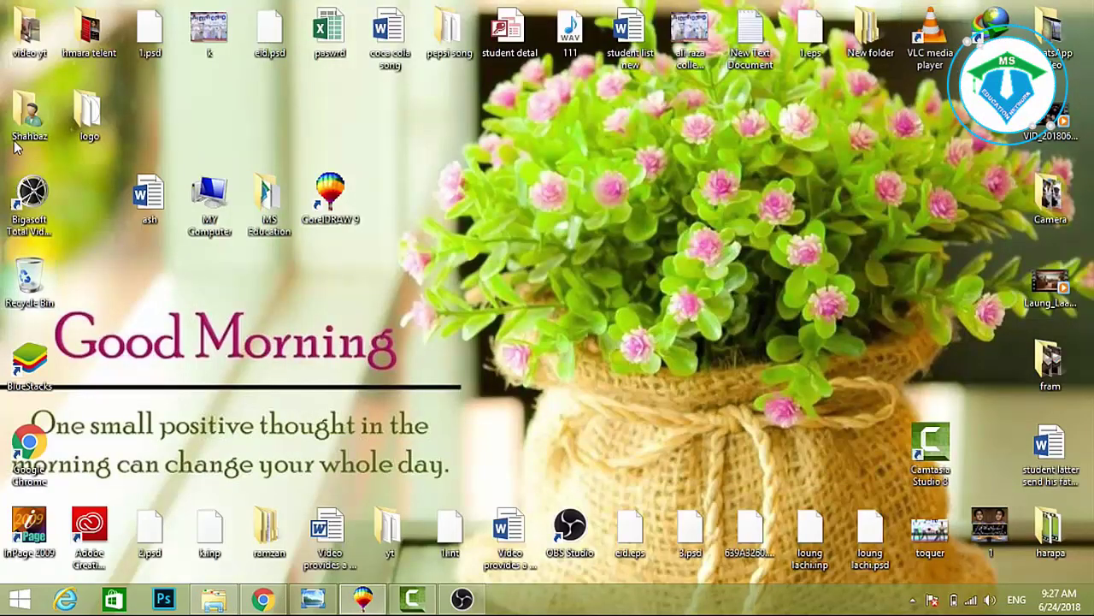
Browse Local Disk (E:) through a maximized MY Computer window, close it, and refresh the desktop
double_click(219, 190)
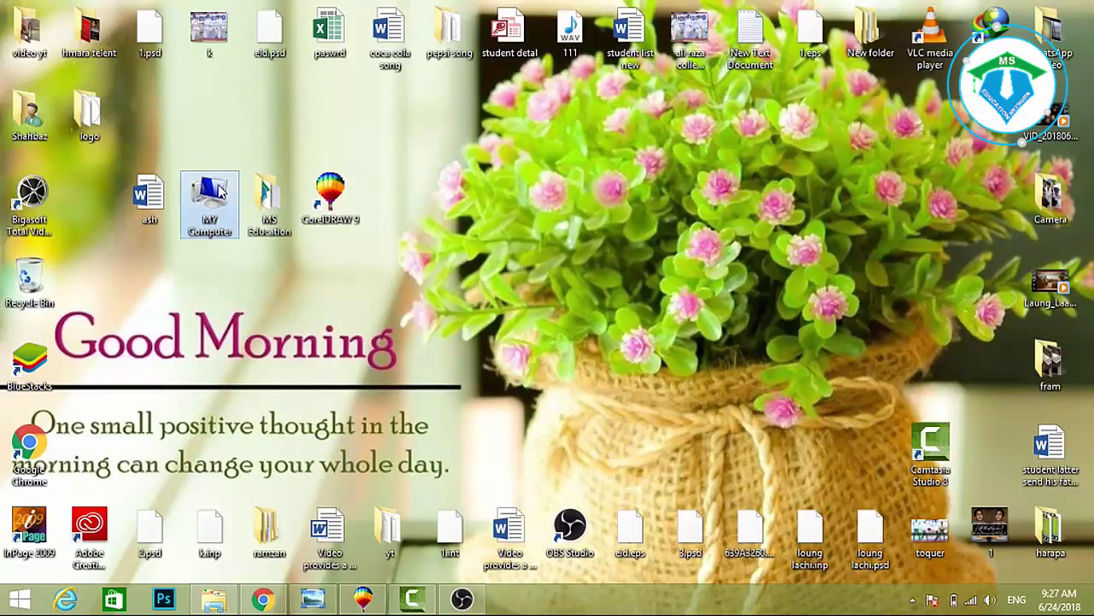
double_click(547, 16)
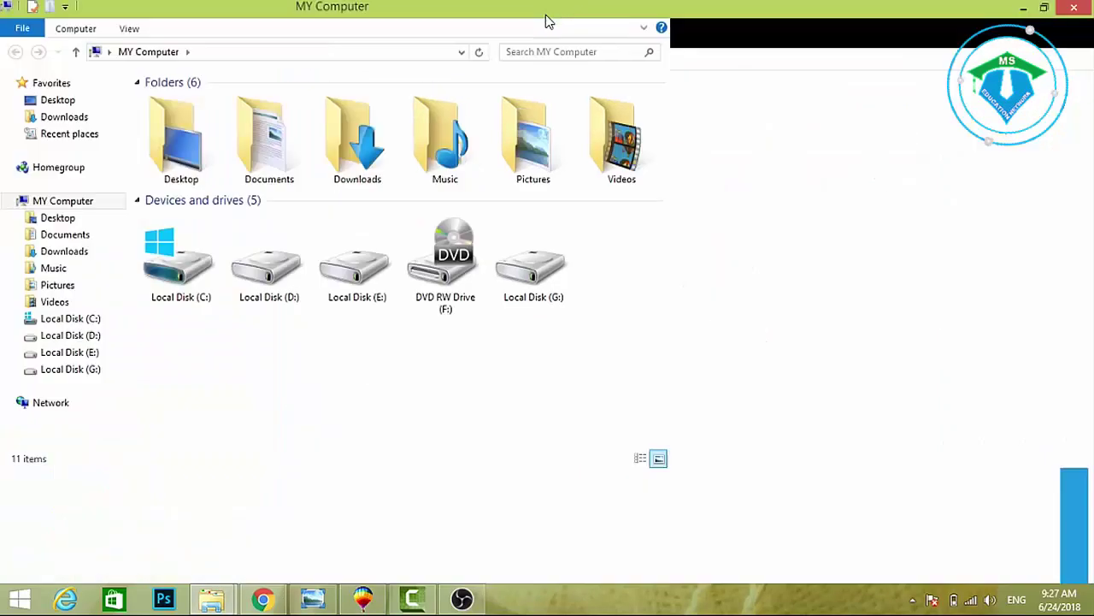
double_click(357, 271)
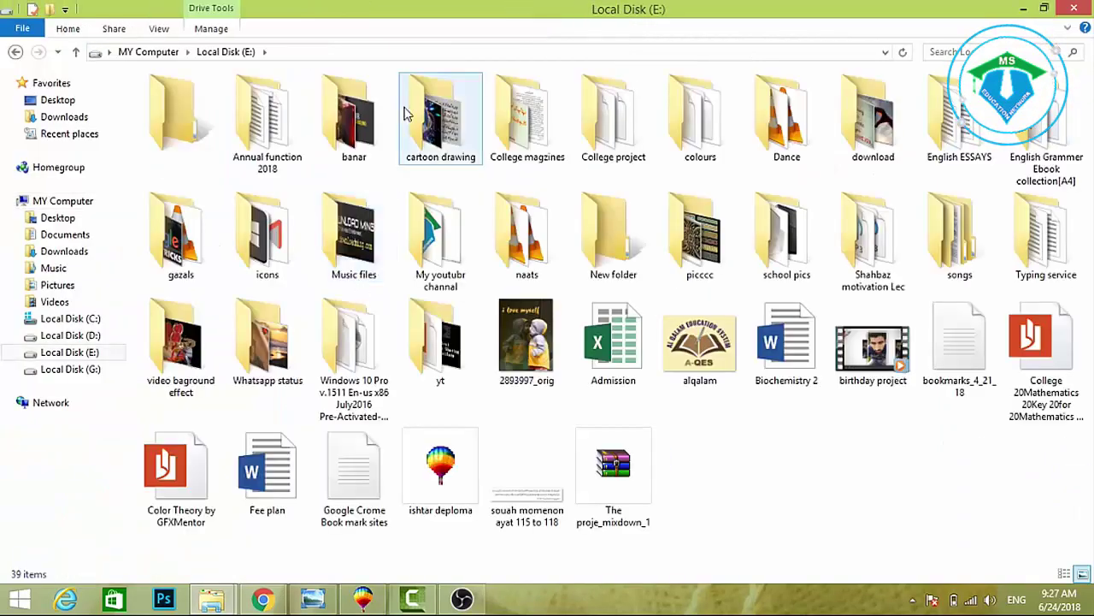
click(1074, 7)
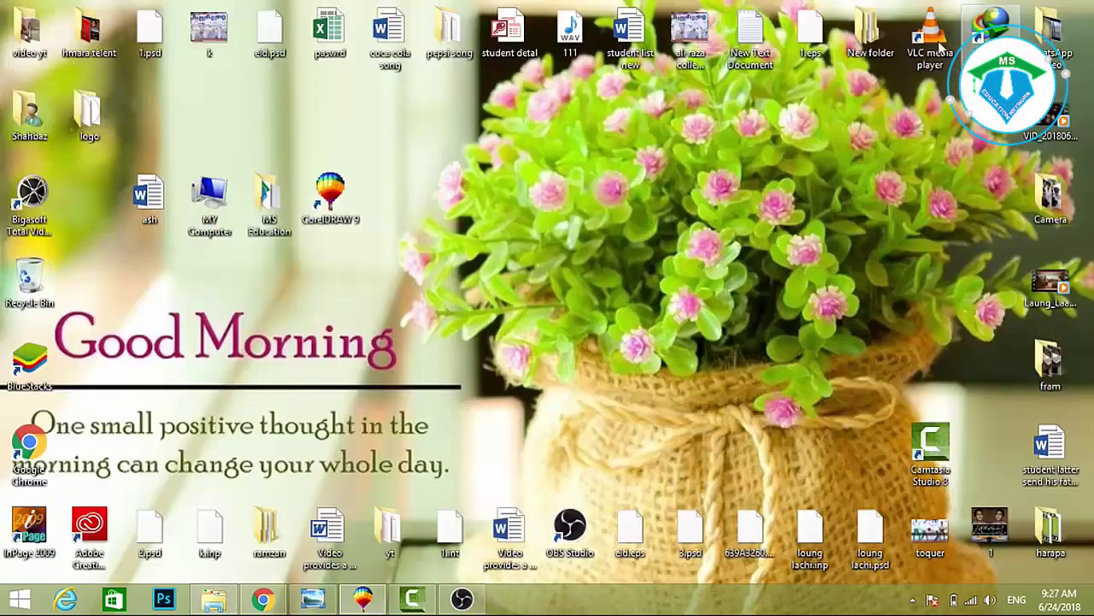
right_click(749, 149)
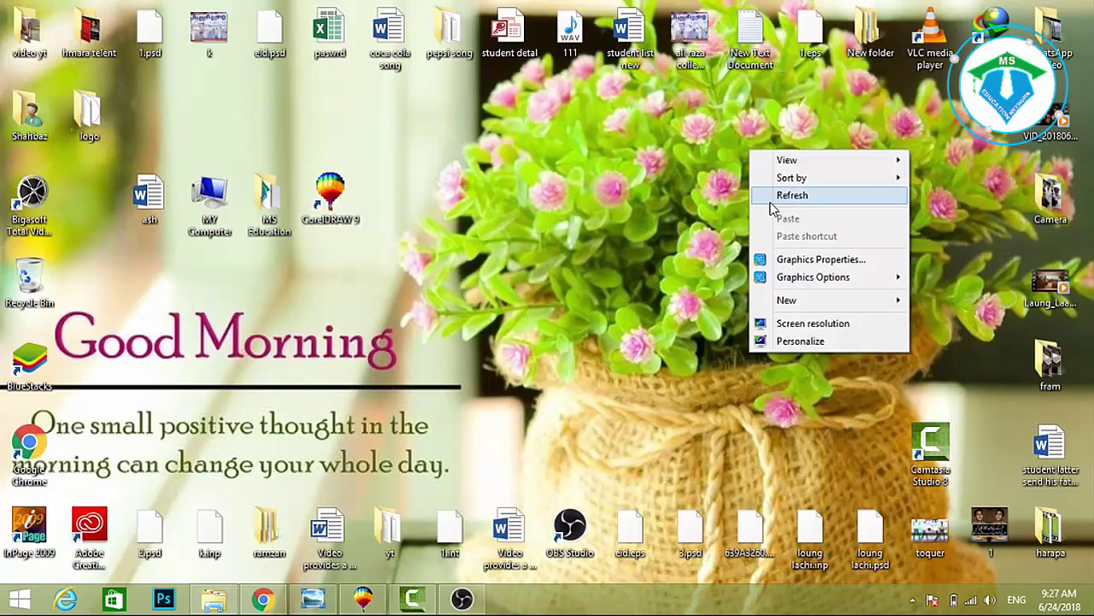
click(772, 202)
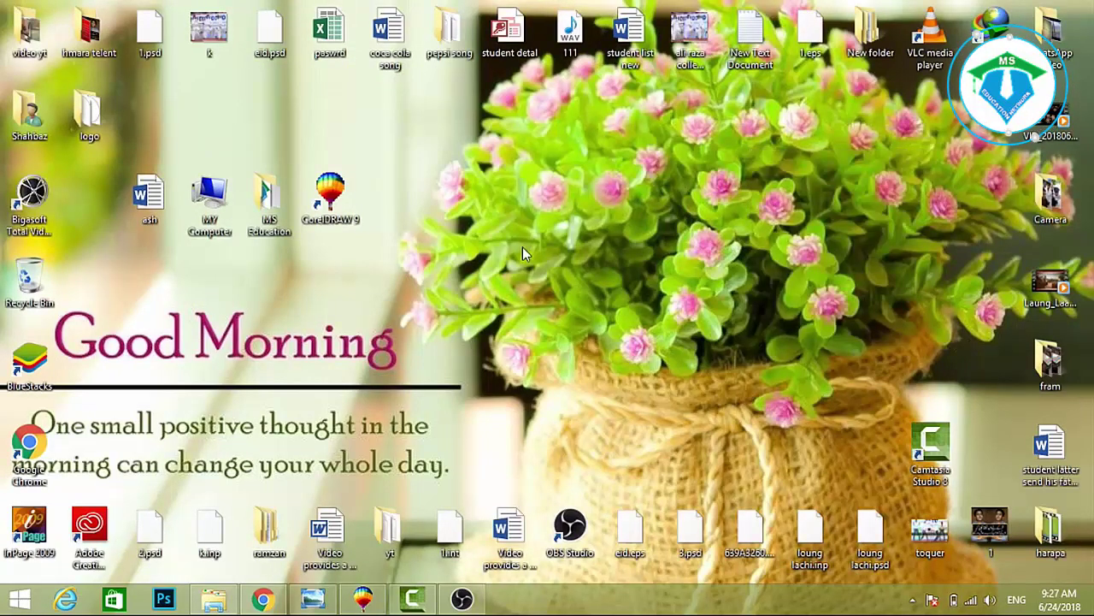